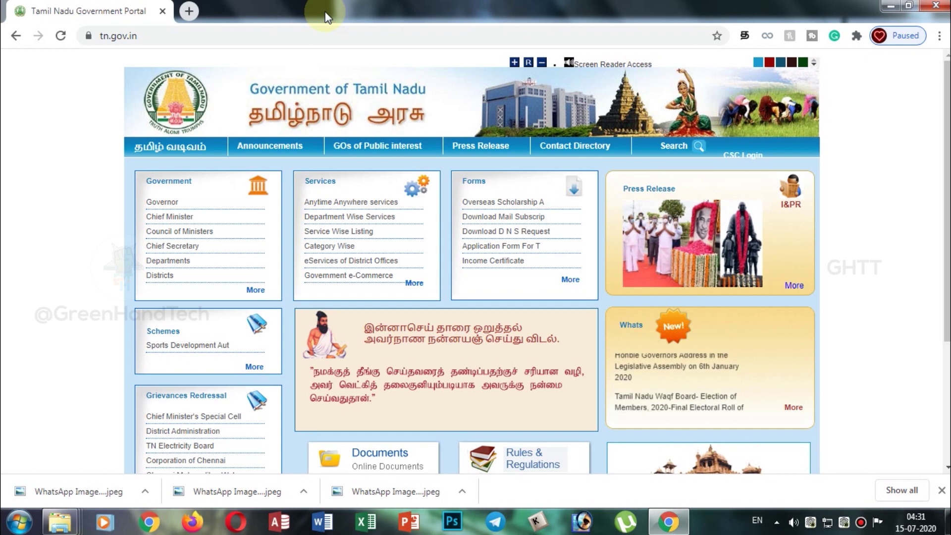
Log in through CSC Login and go to Manage Citizen > Register Citizen.
left_click(725, 157)
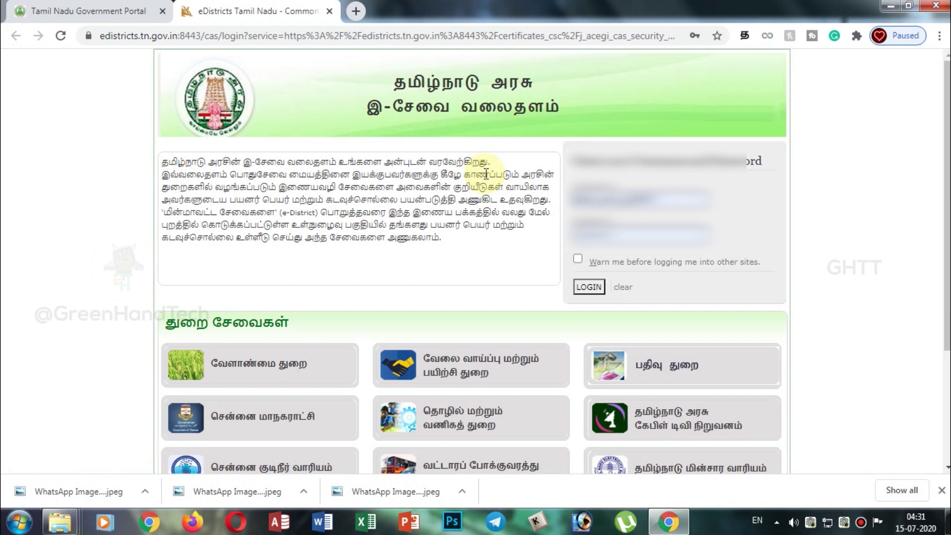
left_click(589, 288)
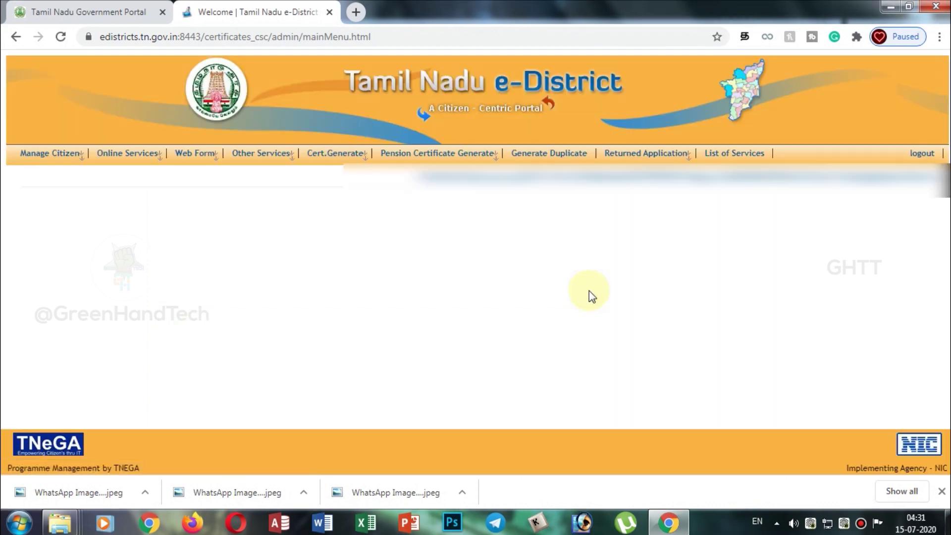
mouse_move(75, 159)
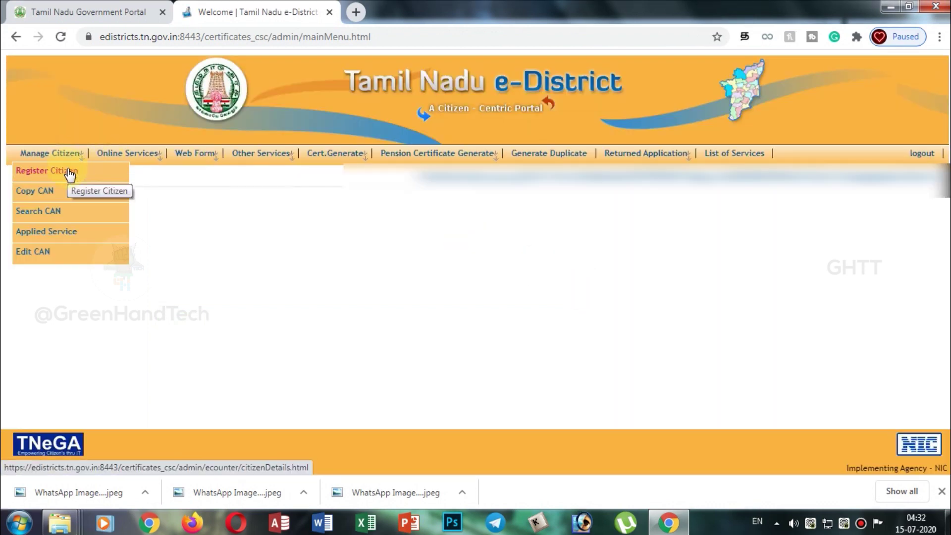
left_click(77, 176)
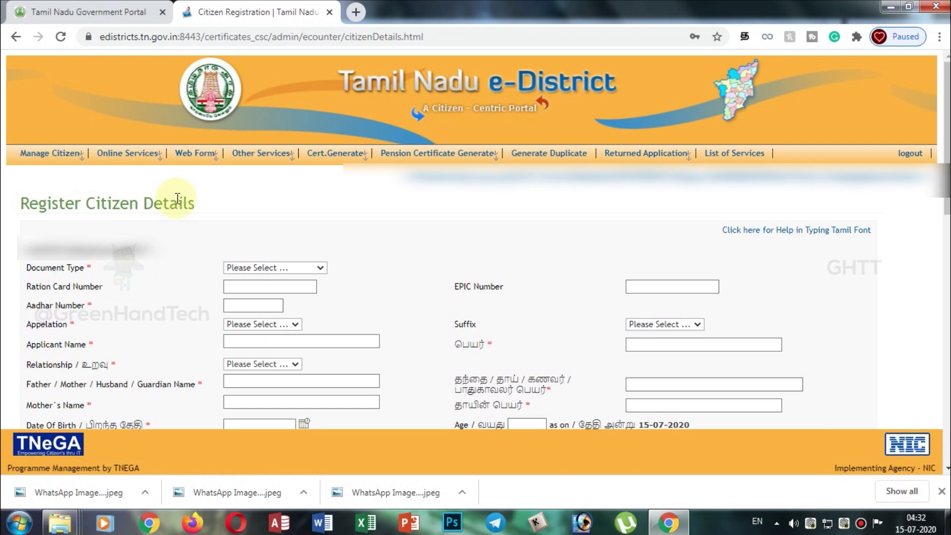
Scroll down the registration form and expand the Document Type dropdown list.
scroll(893, 178, "down", 4)
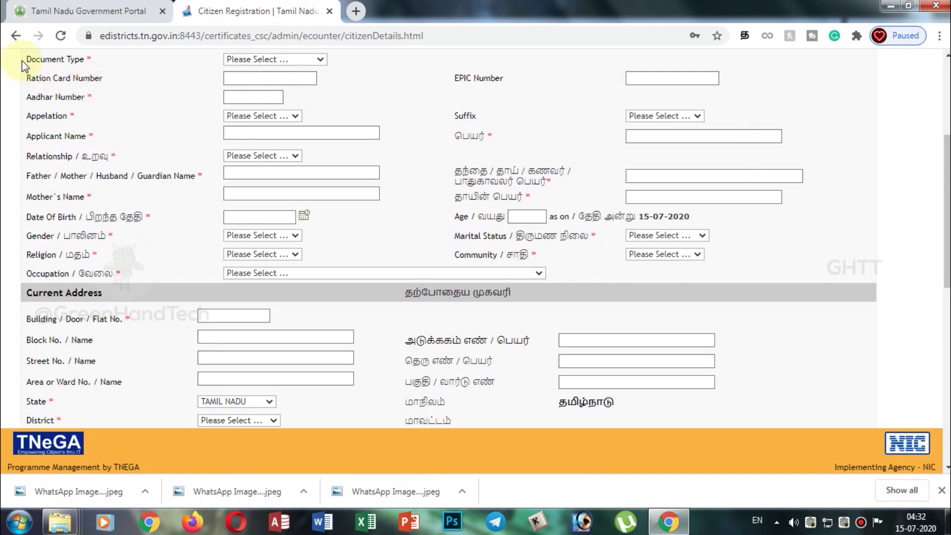
left_click_drag(22, 61, 108, 71)
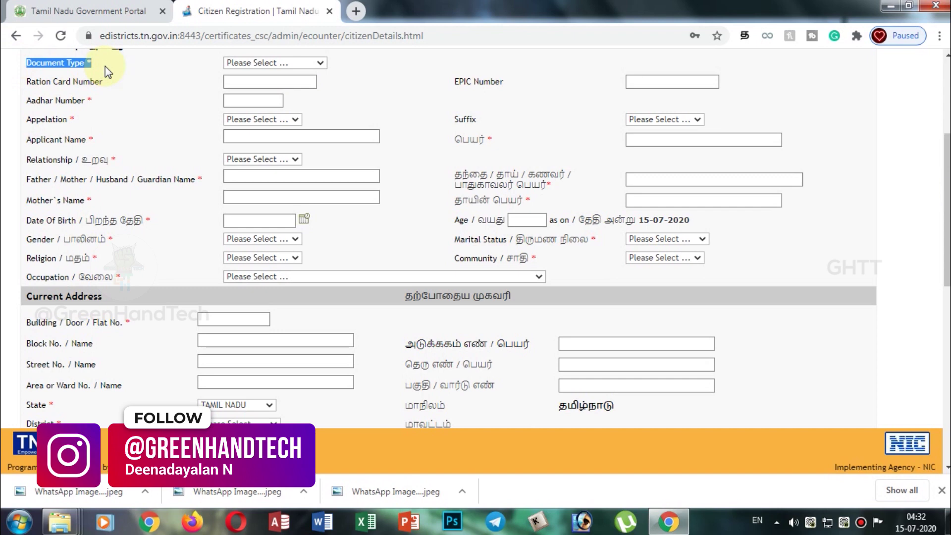
left_click(286, 66)
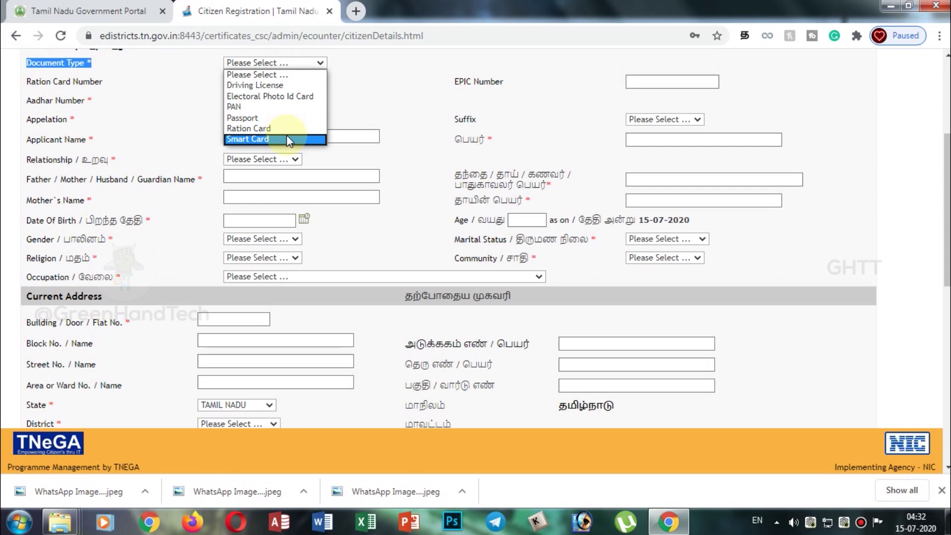
Choose Smart Card as Document Type and enter the card number, Sl.No and Aadhaar number.
left_click(287, 137)
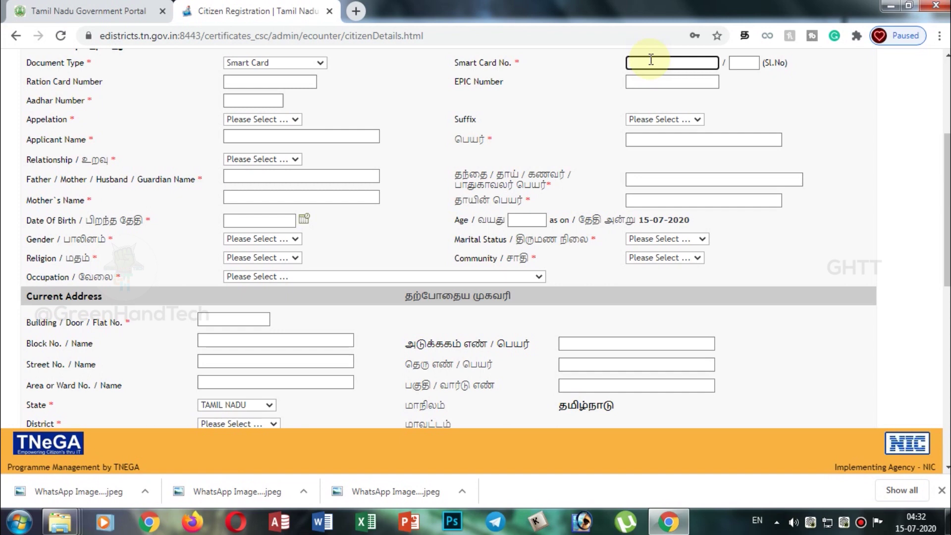
type("333")
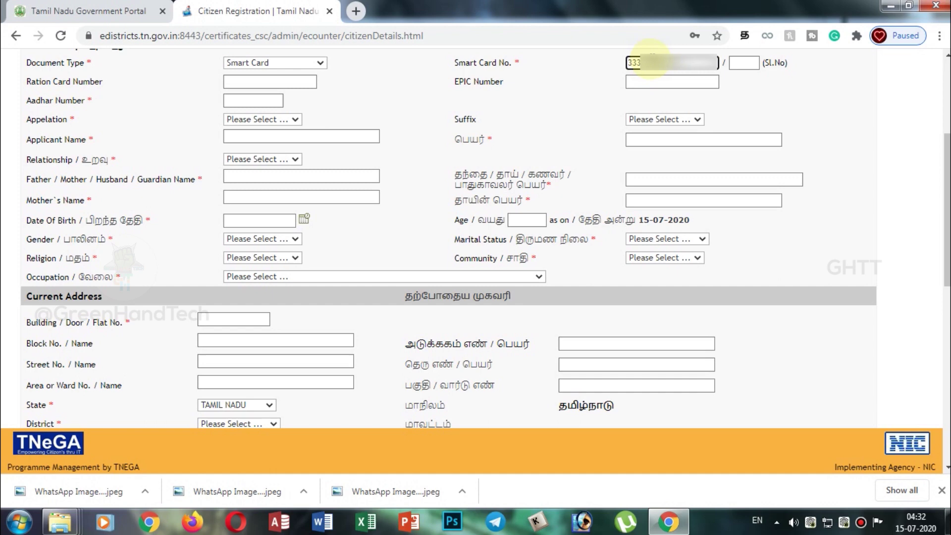
left_click(738, 64)
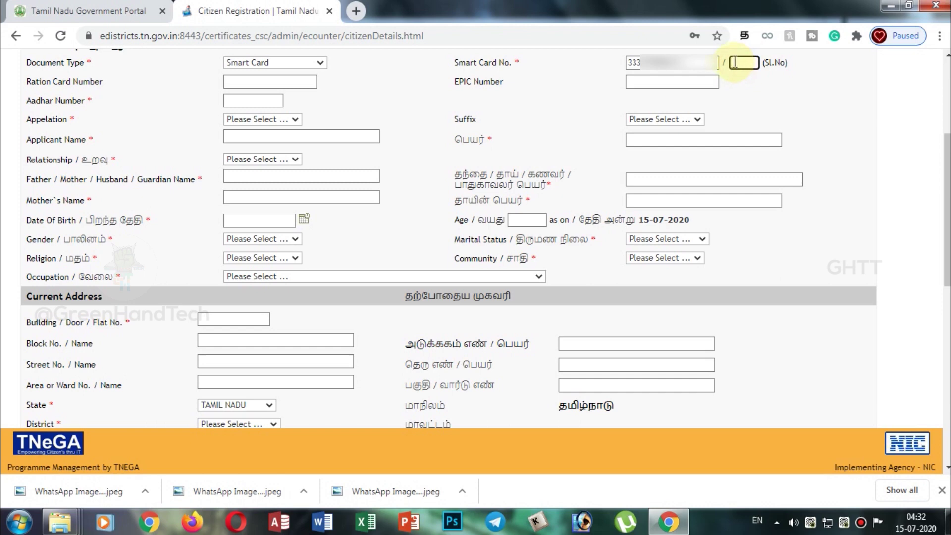
type("02")
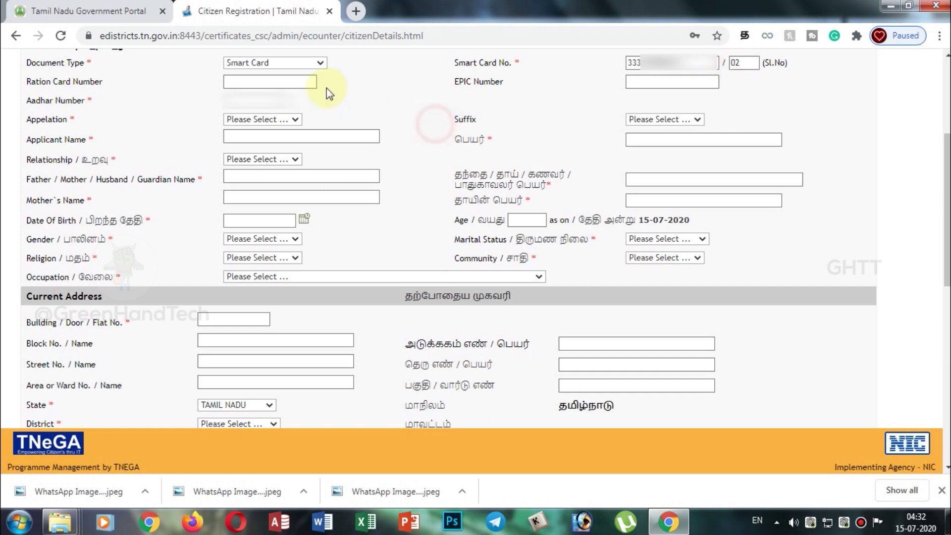
left_click(275, 101)
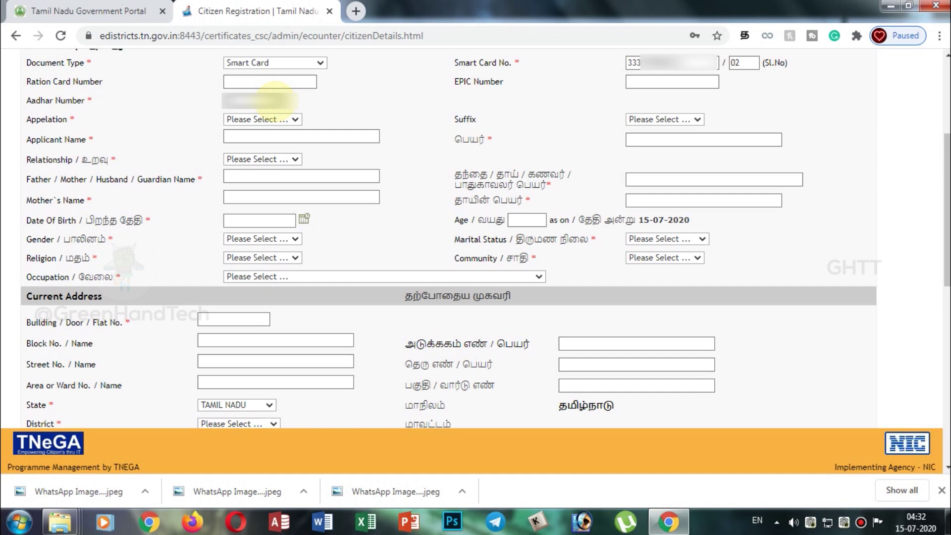
type("?")
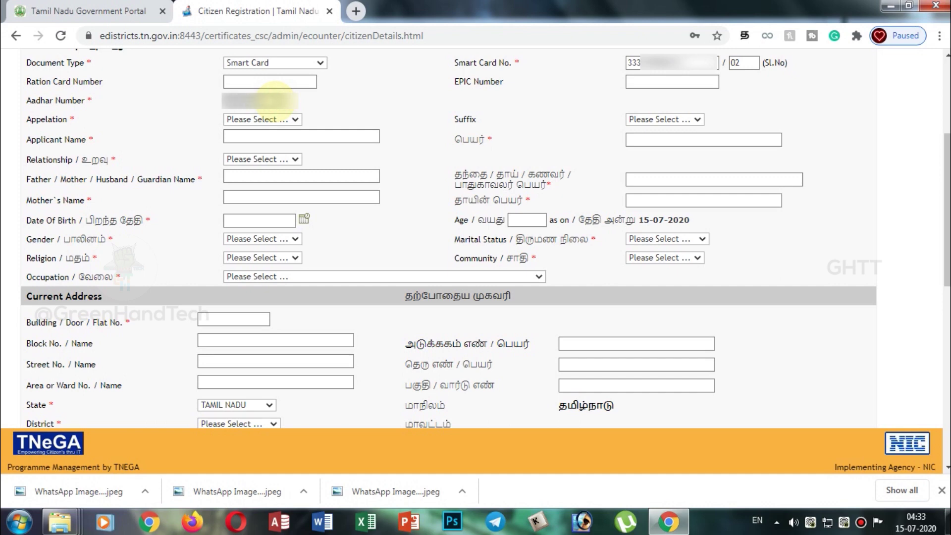
Set the applicant's Appellation to Selvan.
left_click(371, 116)
left_click(293, 119)
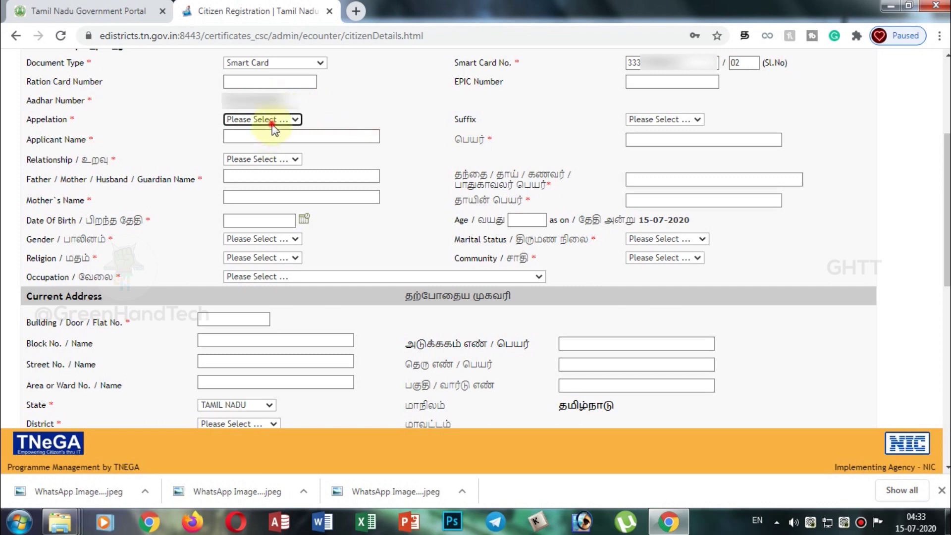
left_click(272, 125)
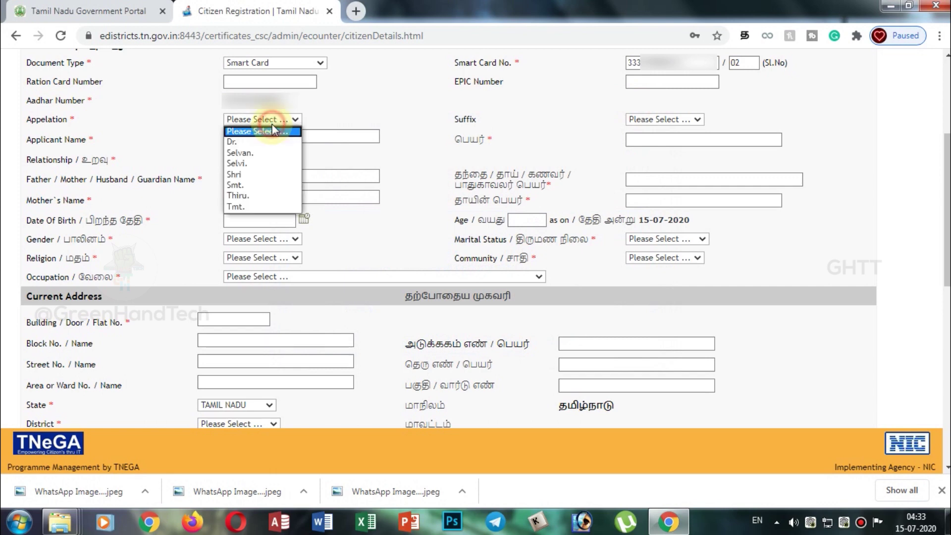
left_click(267, 152)
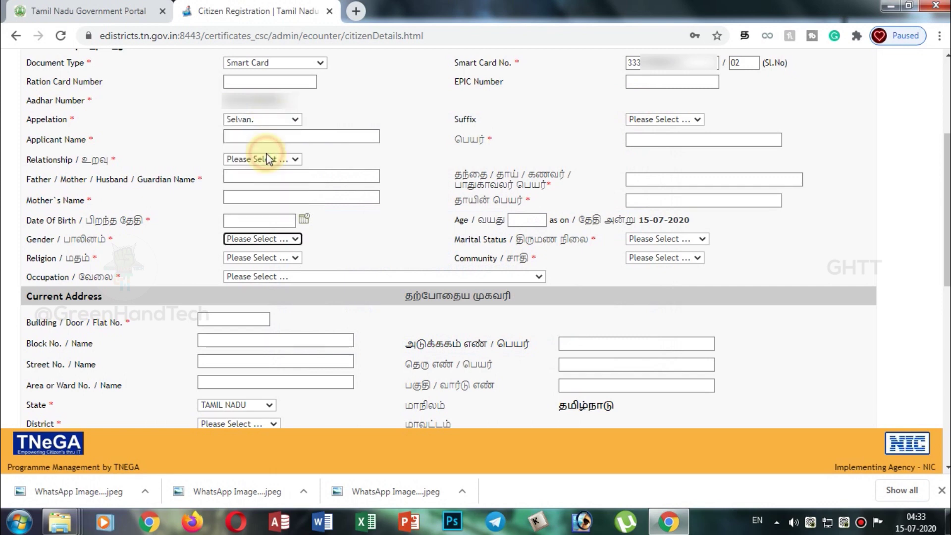
Enter the applicant's full name in English and in the Tamil பெயர் field.
left_click(279, 137)
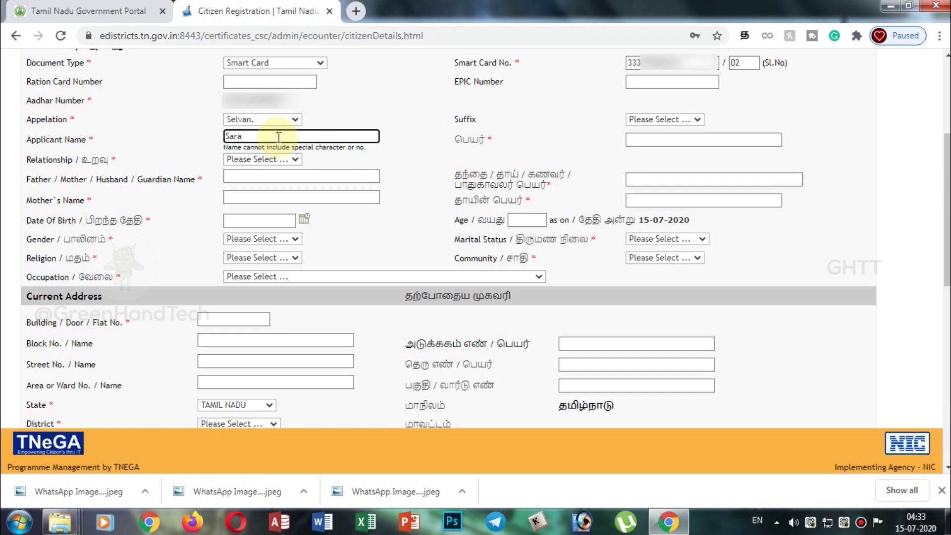
left_click(660, 140)
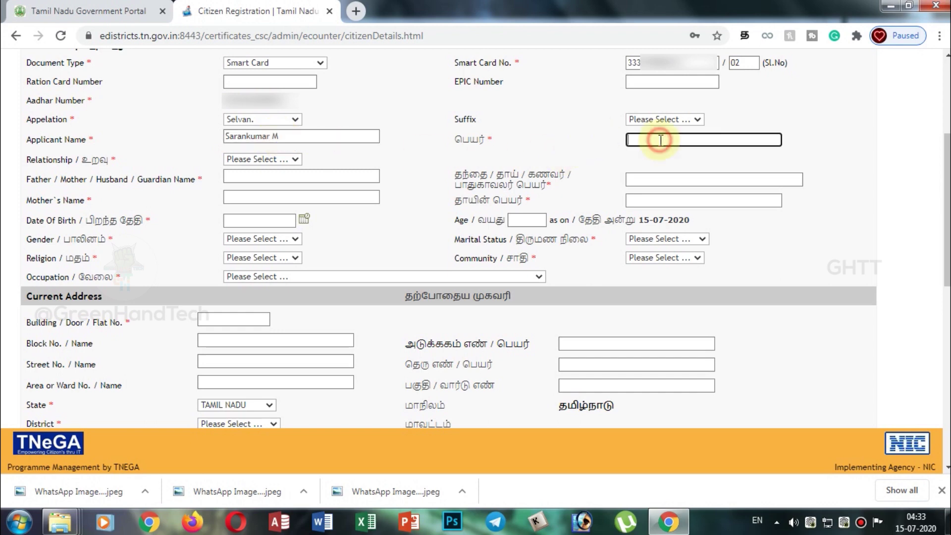
type("ஸ்")
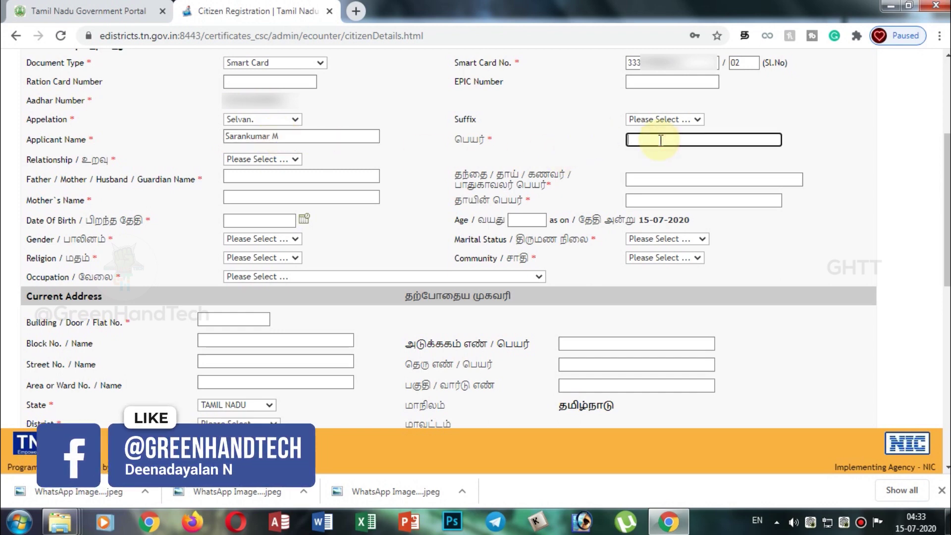
key("BackSpace")
type("சி")
type("ர")
type("ண்")
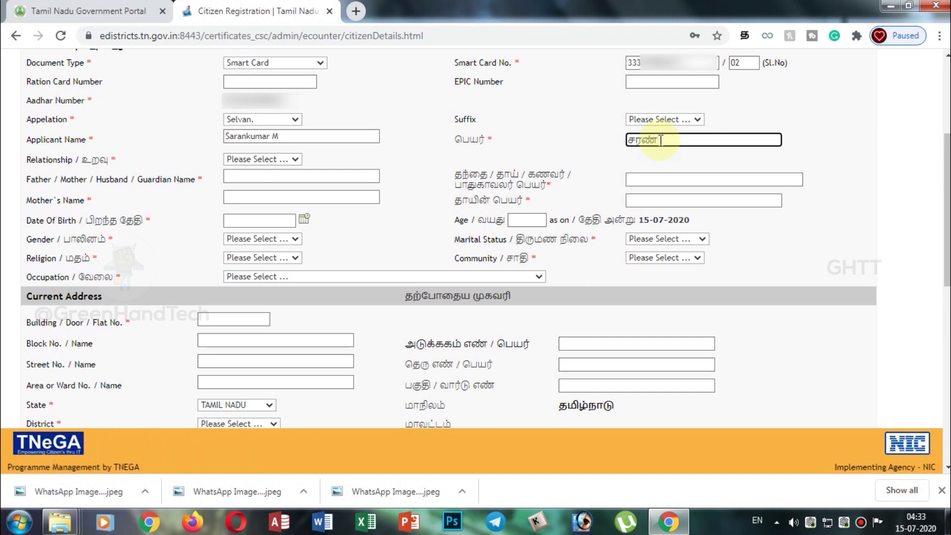
type("கும்")
type("ார்")
type(" மு")
key("BackSpace")
key("BackSpace")
type("மு")
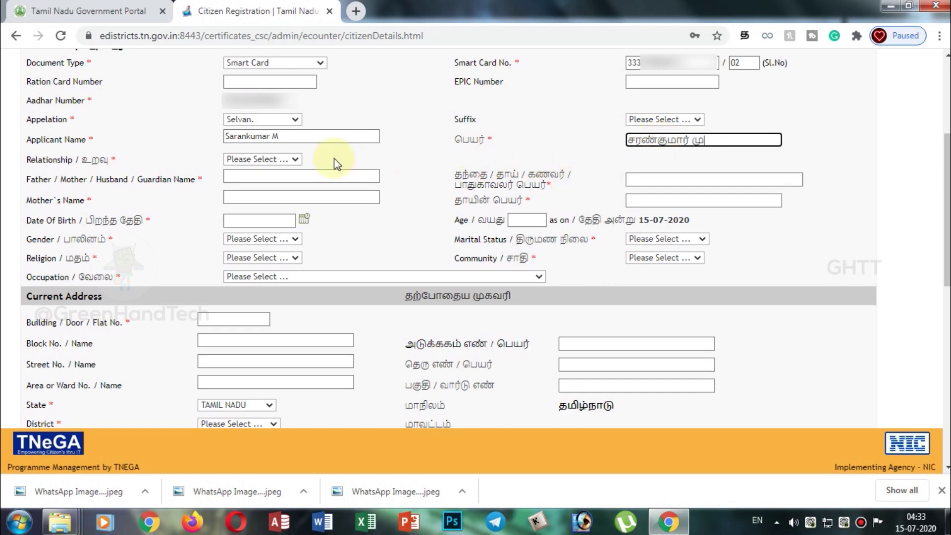
left_click(288, 159)
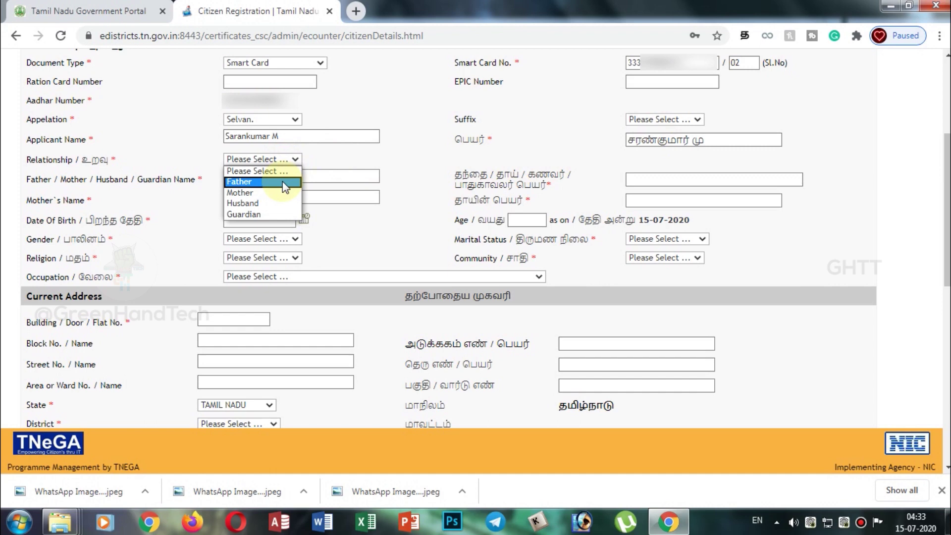
Select Father as Relationship and type the father's name in English.
left_click(283, 181)
left_click(295, 175)
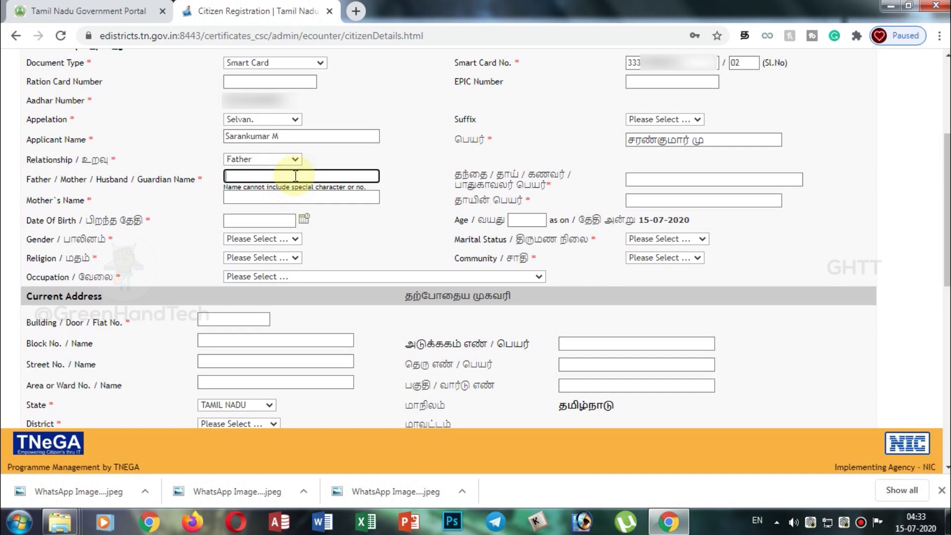
type("Murugan")
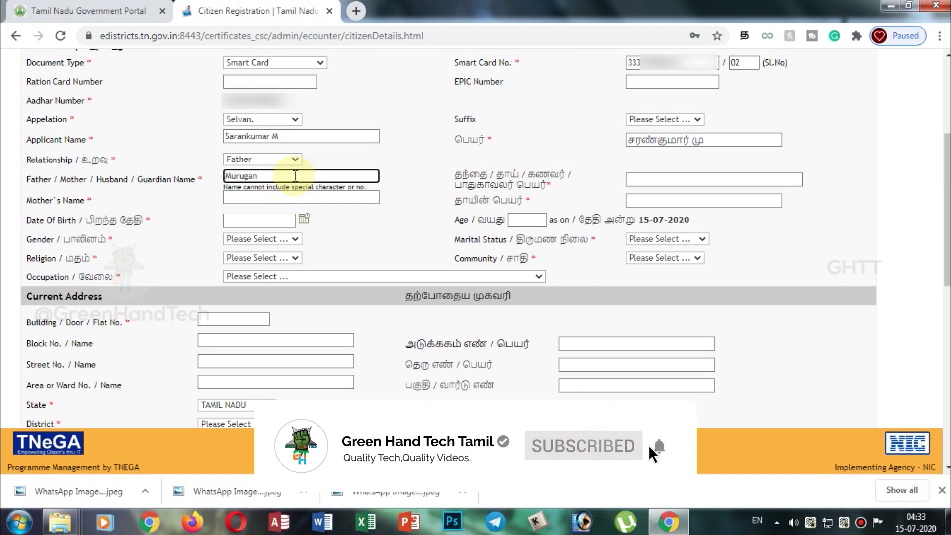
key("Tab")
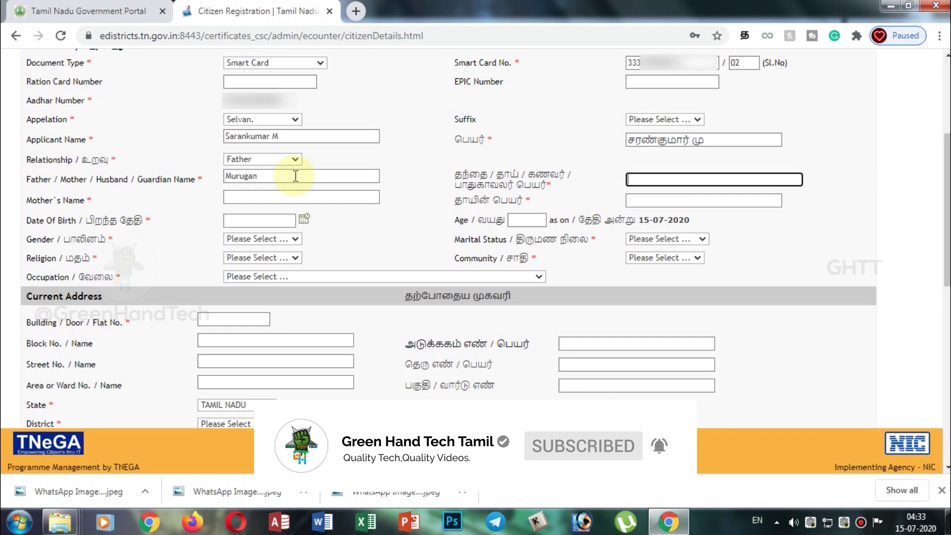
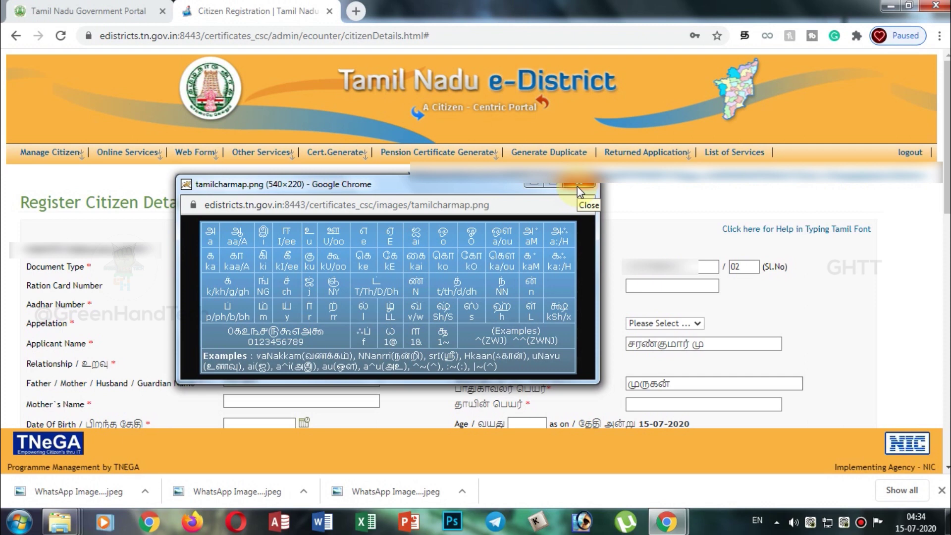
Close the Tamil character map and move down to the mother's name field.
left_click(577, 186)
scroll(446, 297, "down", 4)
left_click(354, 199)
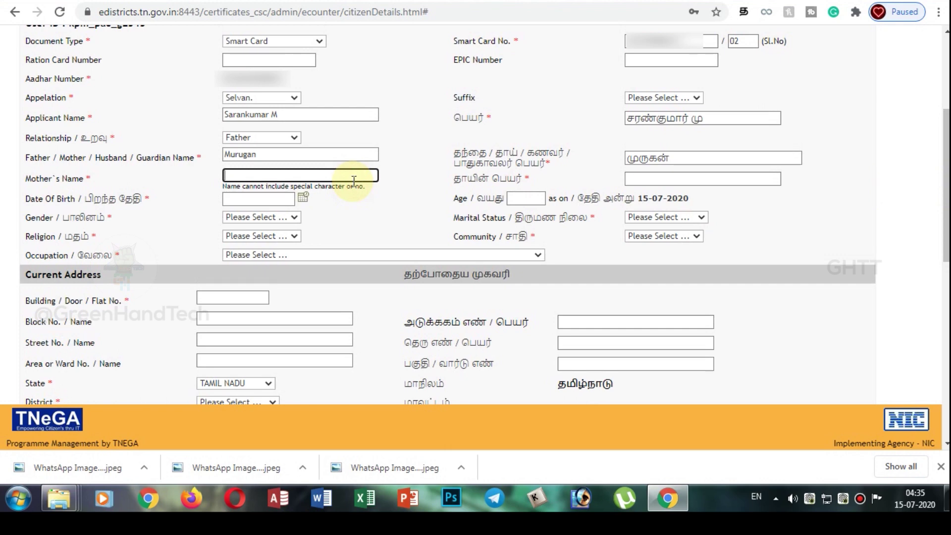
Enter the mother's name in English and in the Tamil name field.
type("Parameshwari")
key("Tab")
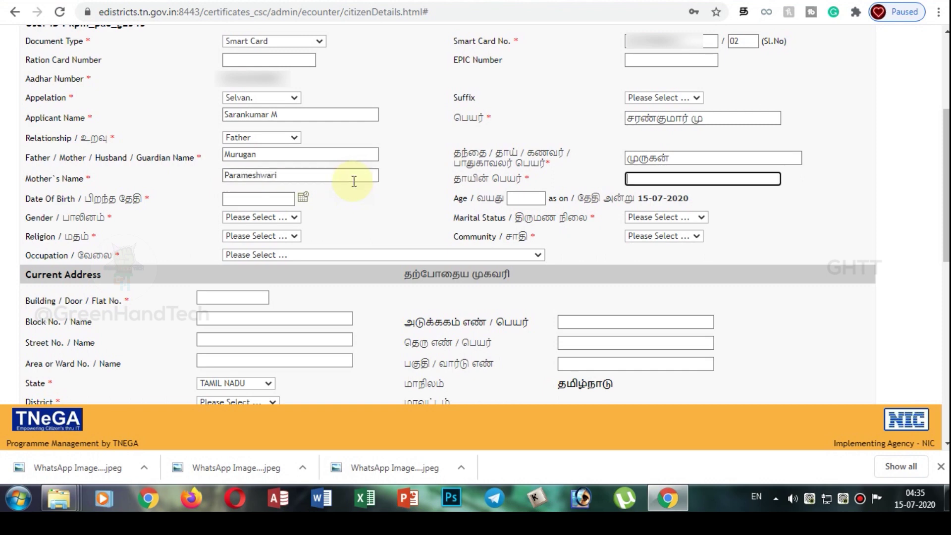
type("பர்")
type("மேஷ்")
type("வ்")
type("ரி")
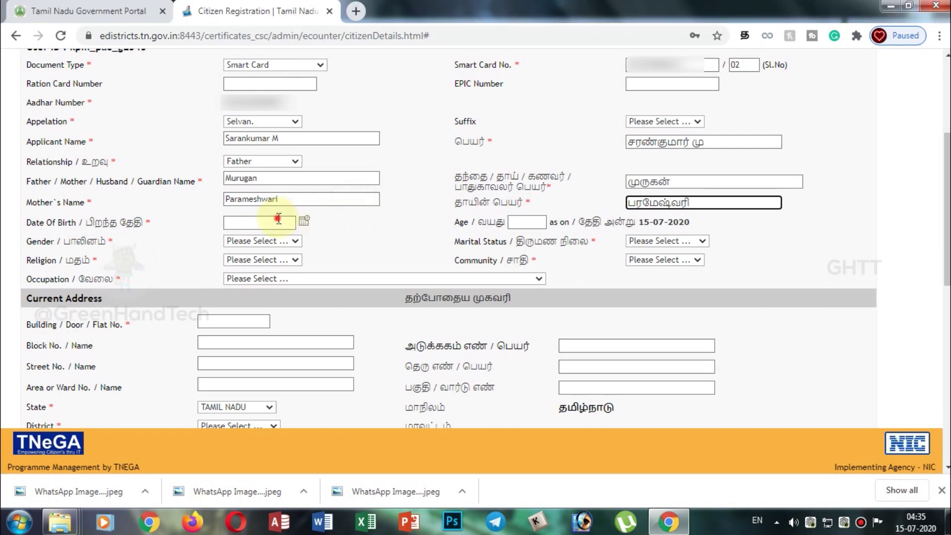
left_click(277, 195)
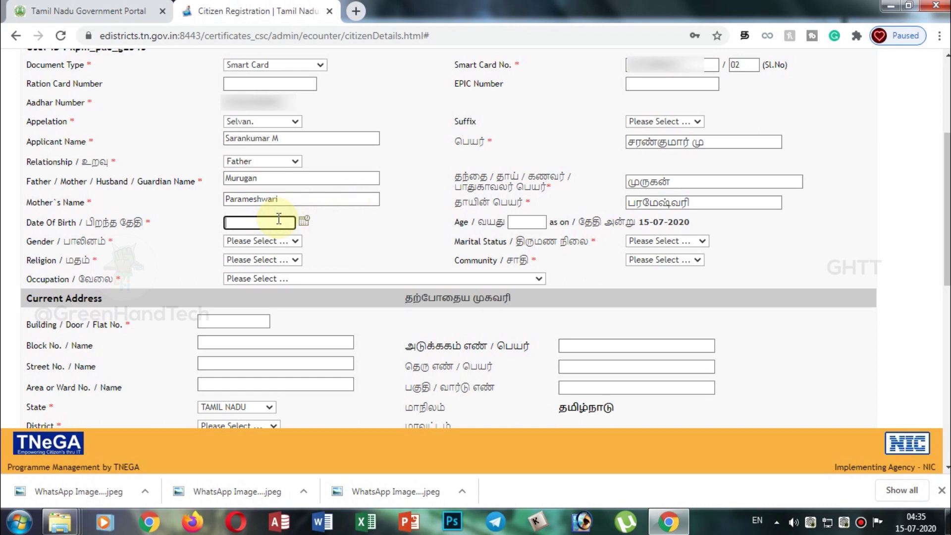
key("Tab")
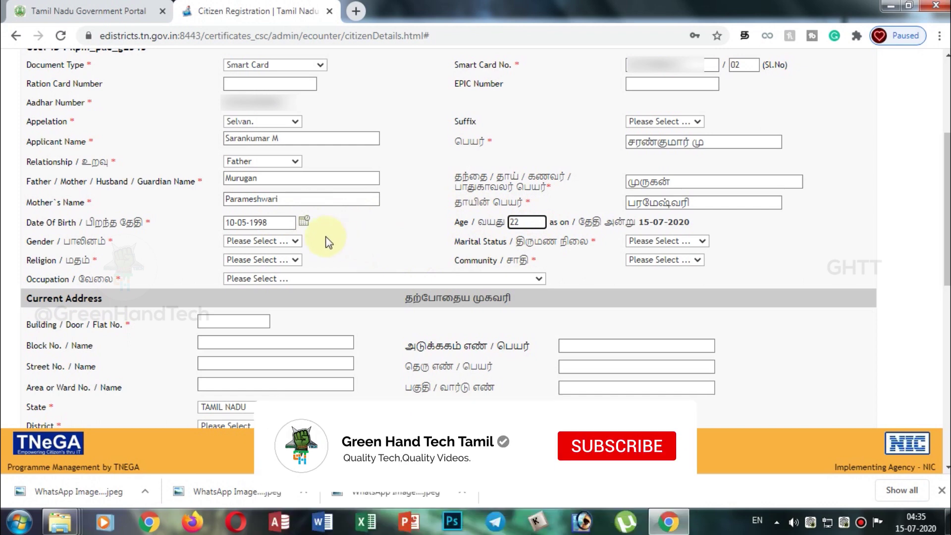
Set Gender to Male, Religion to Hindu and Occupation to the Farmers/Fishermen category.
left_click(298, 241)
left_click(287, 263)
left_click(294, 259)
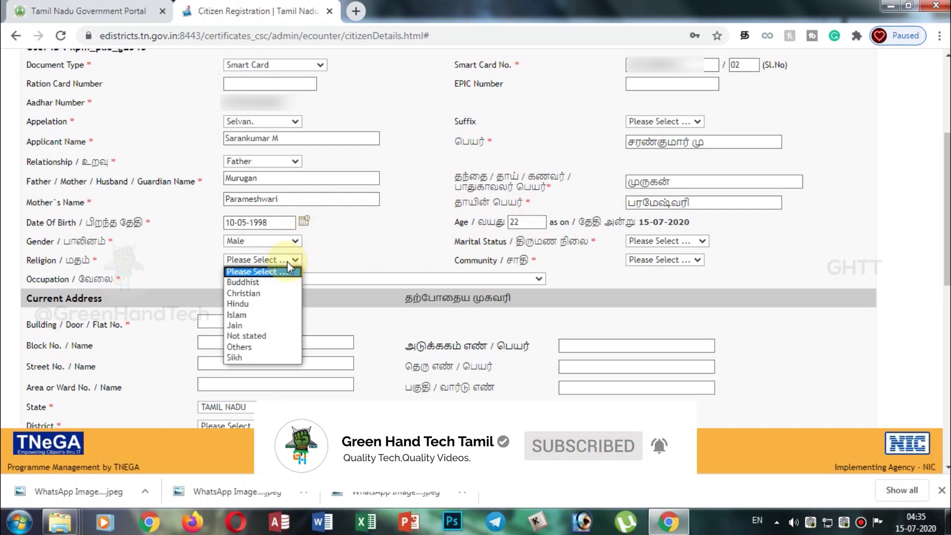
left_click(275, 304)
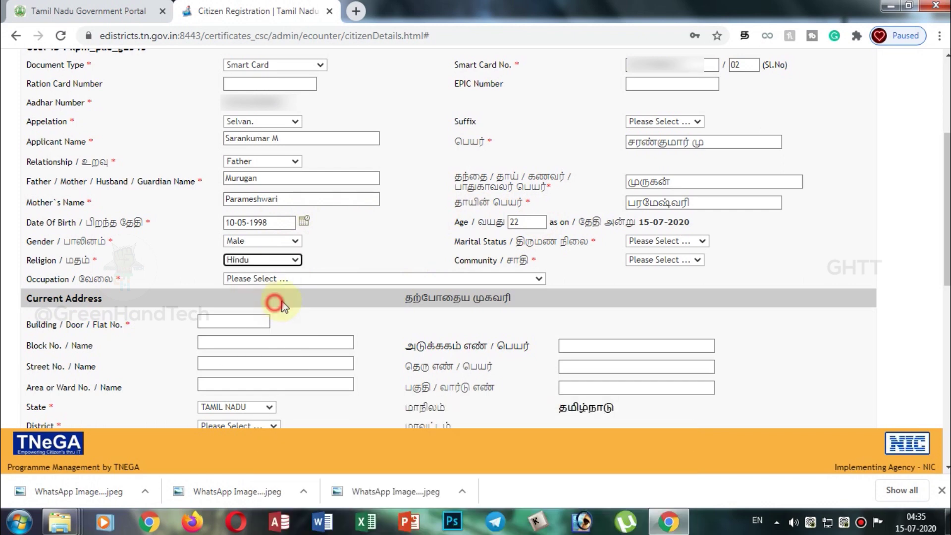
left_click(318, 280)
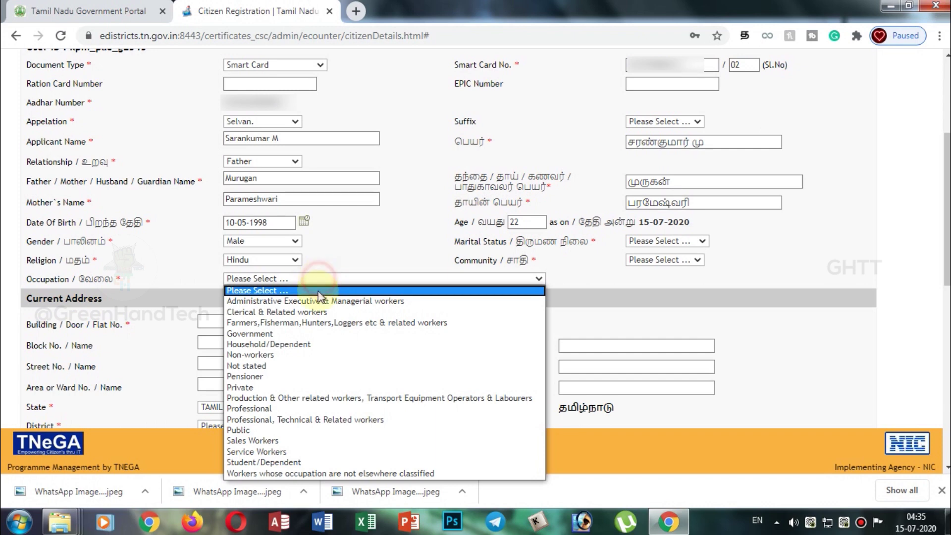
left_click(319, 322)
Set Marital Status to Not Married and Community to MBC.
left_click(683, 241)
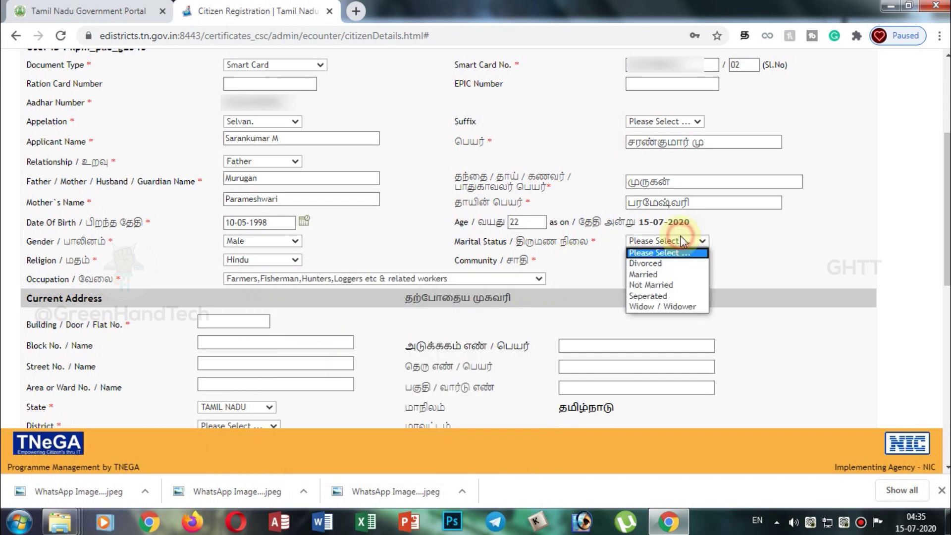
left_click(677, 285)
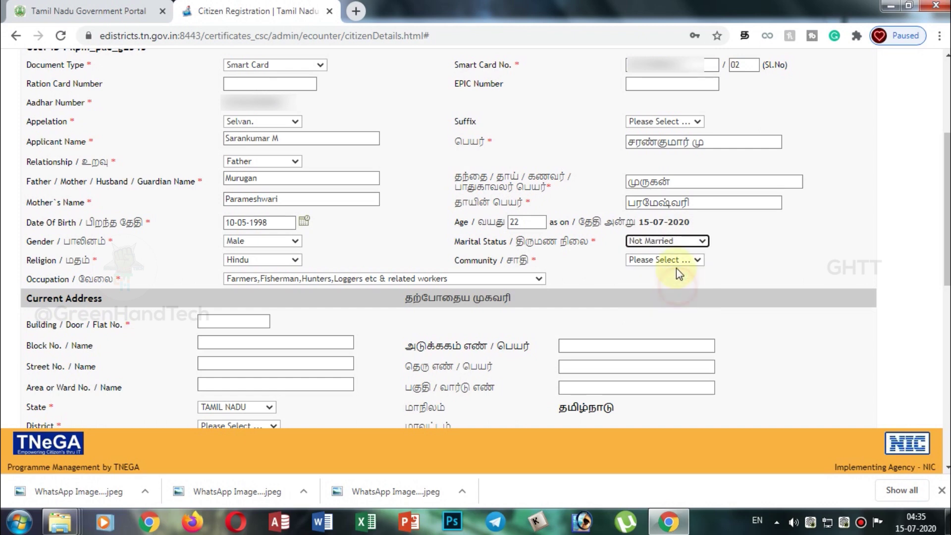
left_click(676, 261)
left_click(676, 326)
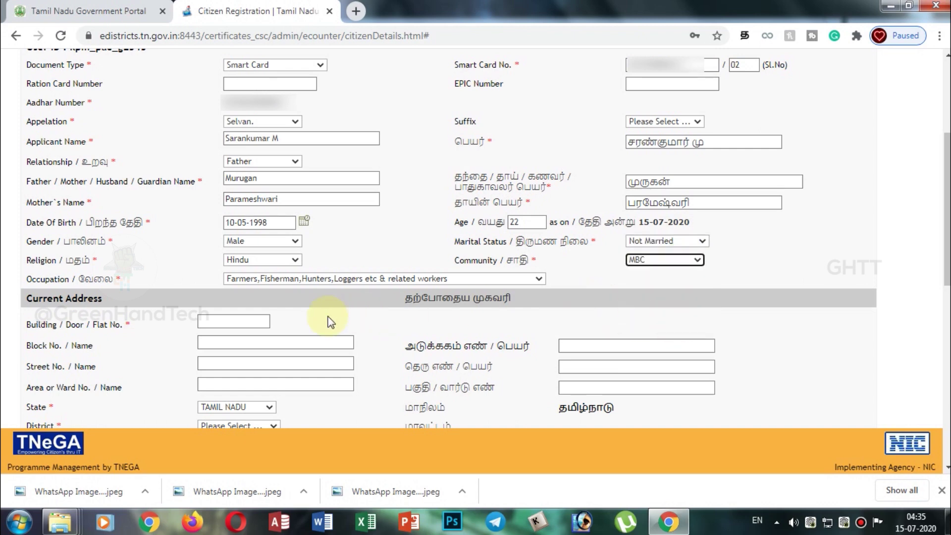
left_click(919, 252)
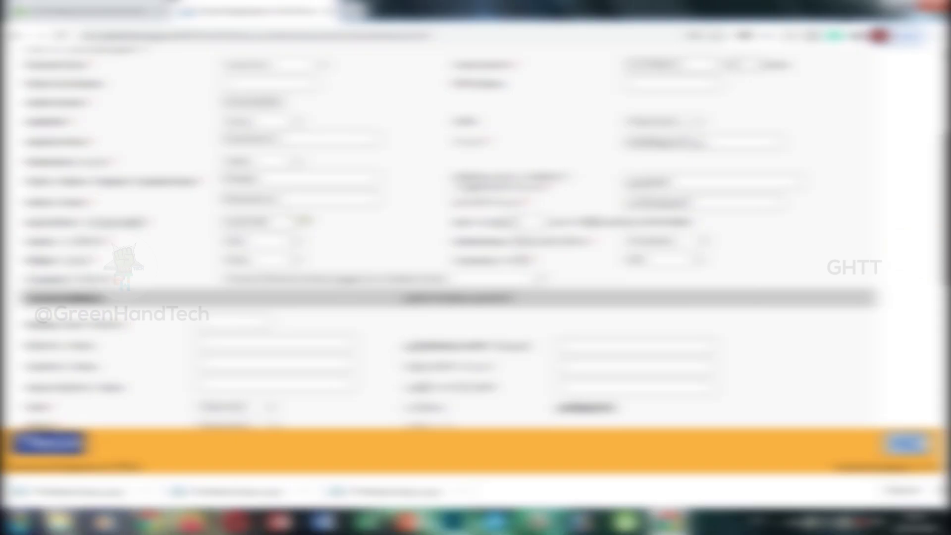
Enter the current address's building/door number and street name in English.
left_click_drag(947, 168, 947, 249)
left_click(256, 85)
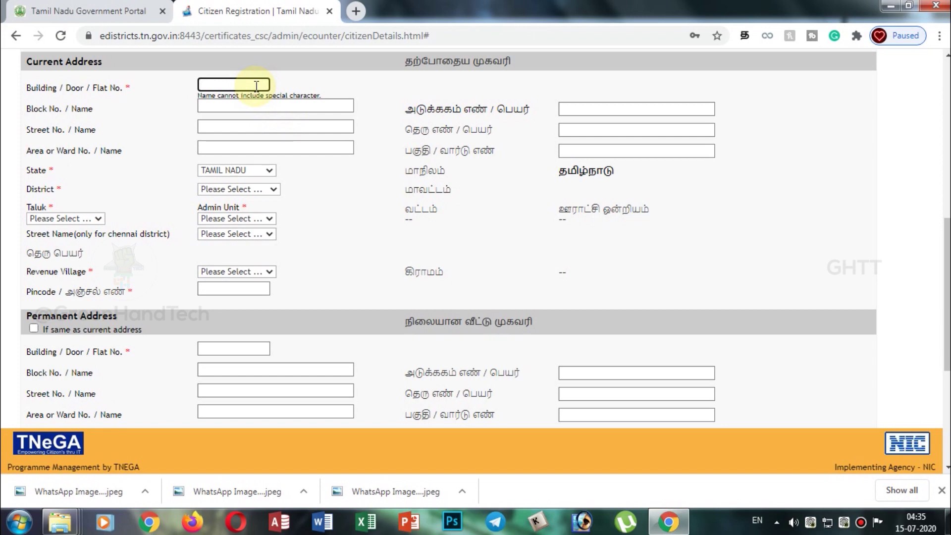
key("Tab")
key("Tab")
key("Tab")
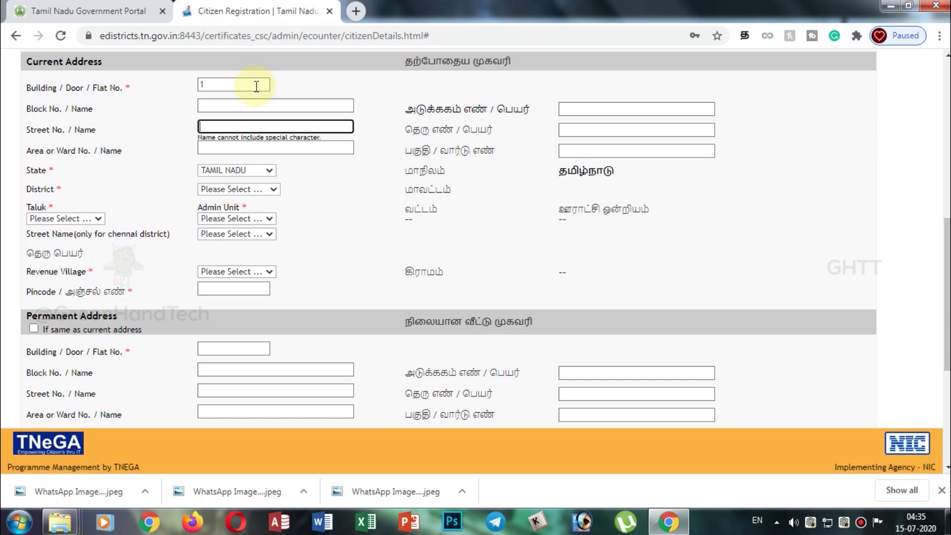
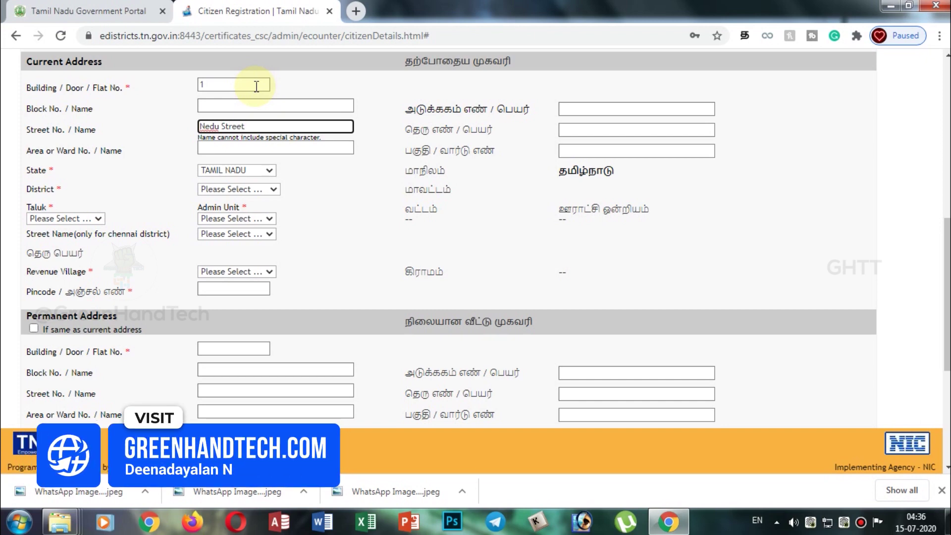
Type the street name in the Tamil street field, correcting the mistyped letters.
key("Tab")
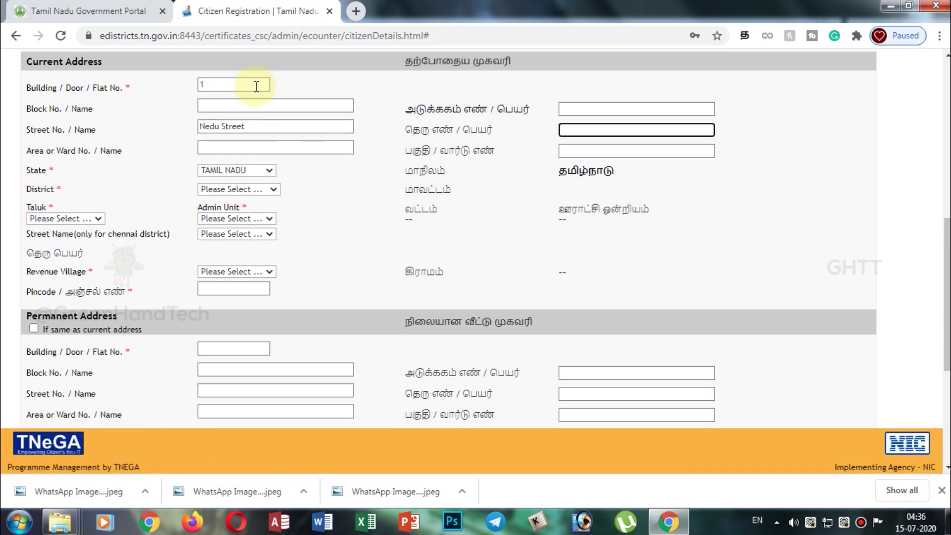
type("னெ")
key("BackSpace")
key("BackSpace")
type("ண்")
type("ெ")
key("BackSpace")
key("BackSpace")
type("னெ")
key("BackSpace")
key("BackSpace")
type("னெ")
key("BackSpace")
key("BackSpace")
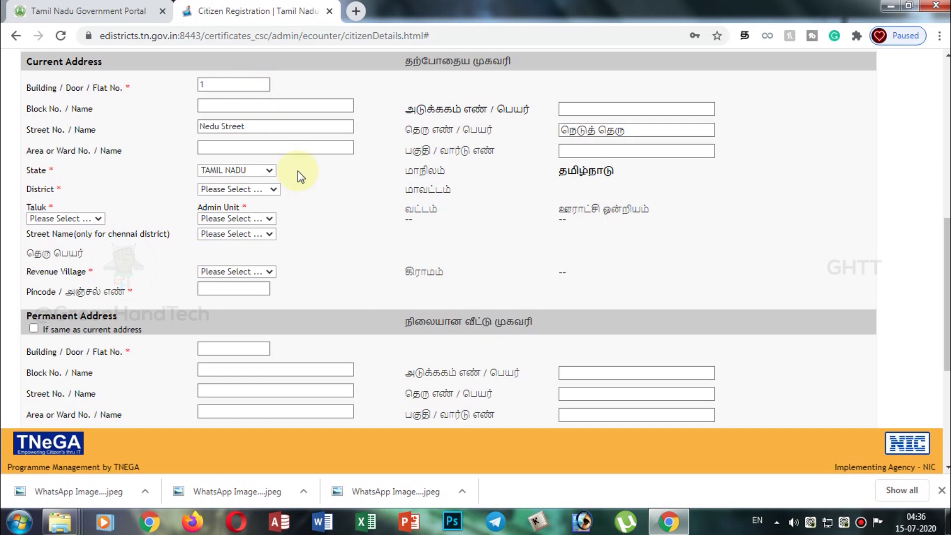
Set District Chengalpattu, Taluk MADHURANTAKAM and Admin Unit ACHARAPAKKAM Block for the current address.
left_click(273, 189)
left_click(254, 222)
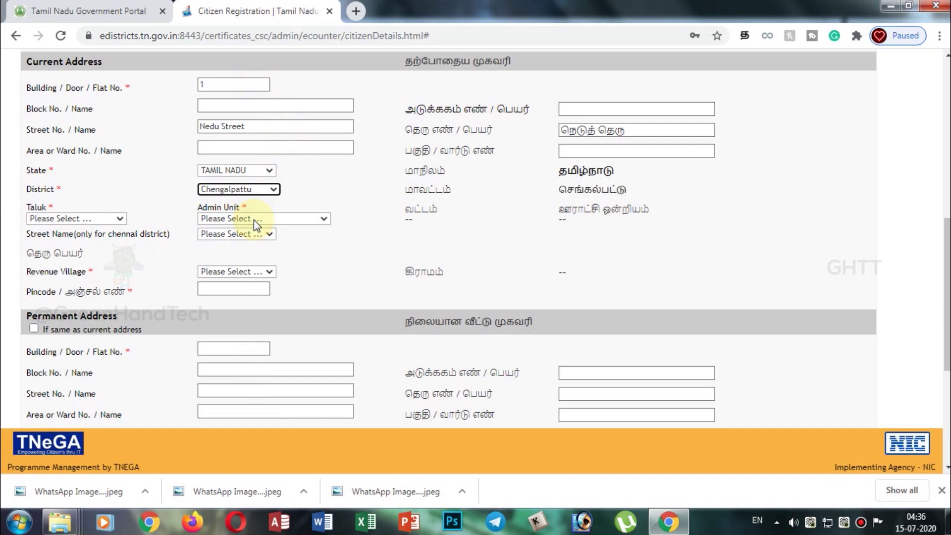
left_click(77, 219)
left_click(65, 264)
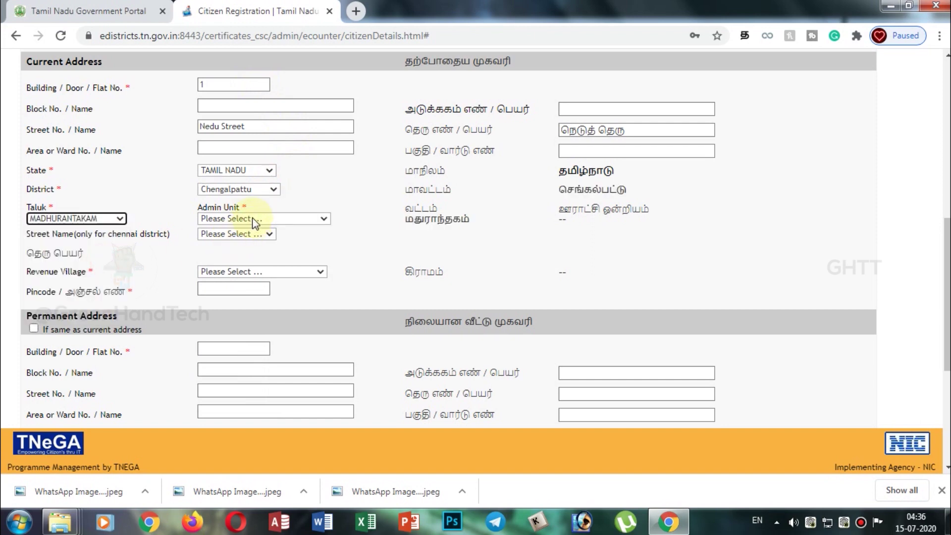
left_click(254, 220)
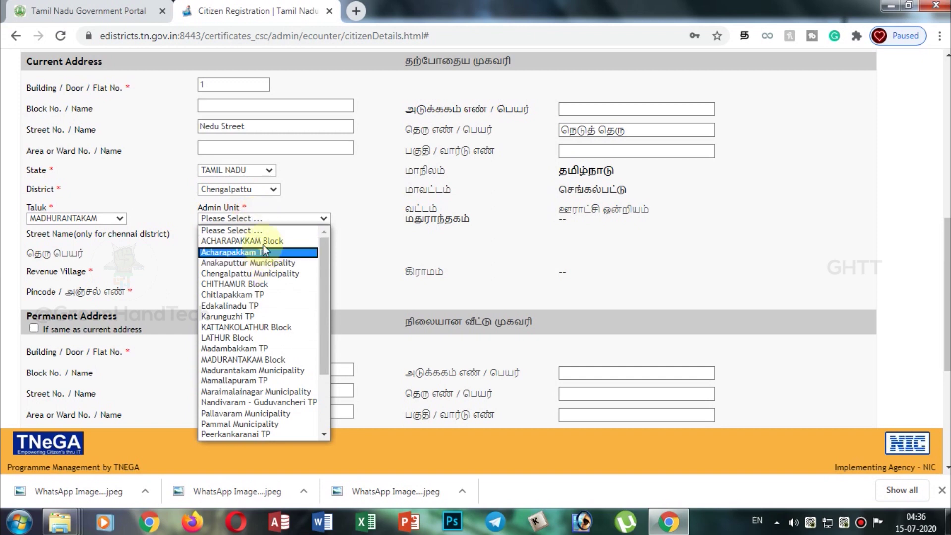
left_click(250, 241)
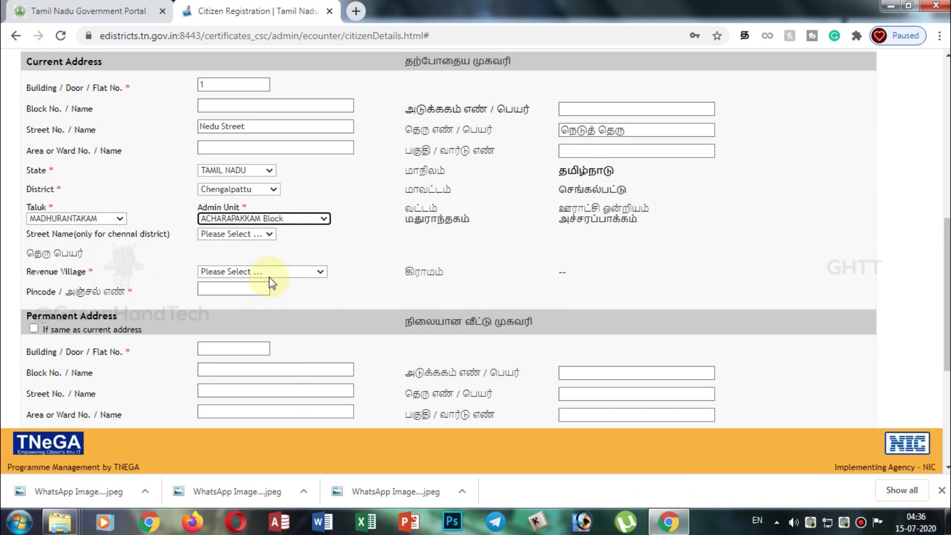
Choose a Revenue Village from the current address dropdown.
left_click(269, 276)
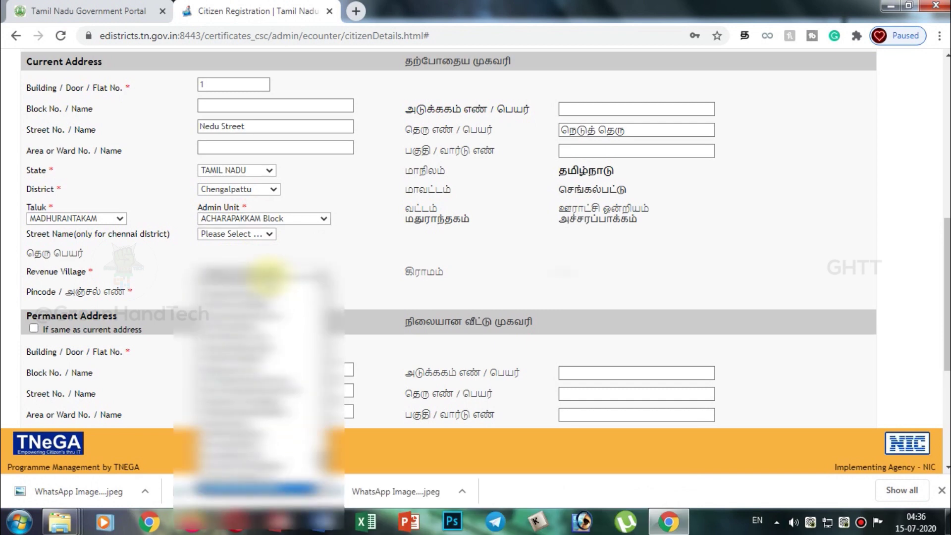
key("Down")
key("Down")
key("Down")
left_click(269, 276)
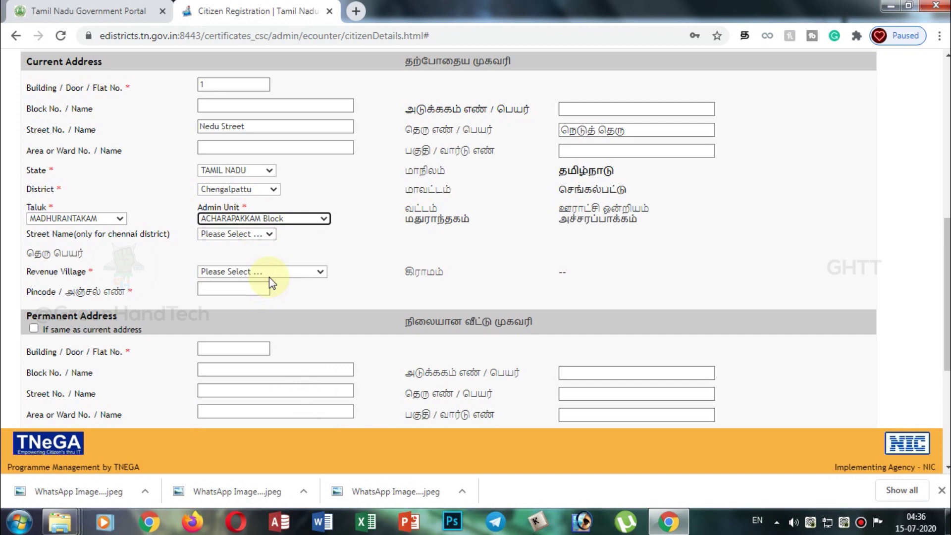
Enter 603310 as the current address pincode.
left_click(259, 287)
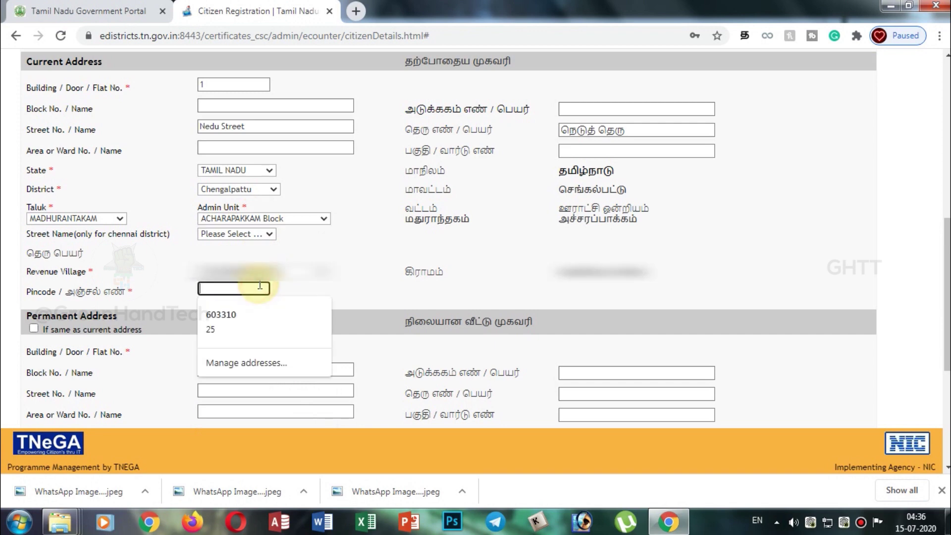
type("603310")
left_click(348, 295)
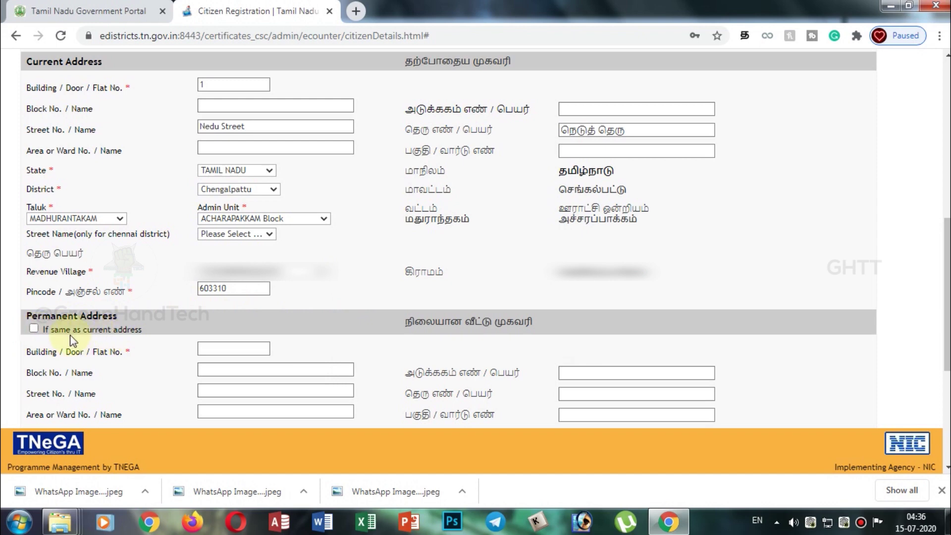
Tick 'If same as current address' so the permanent address copies the current one.
left_click(34, 328)
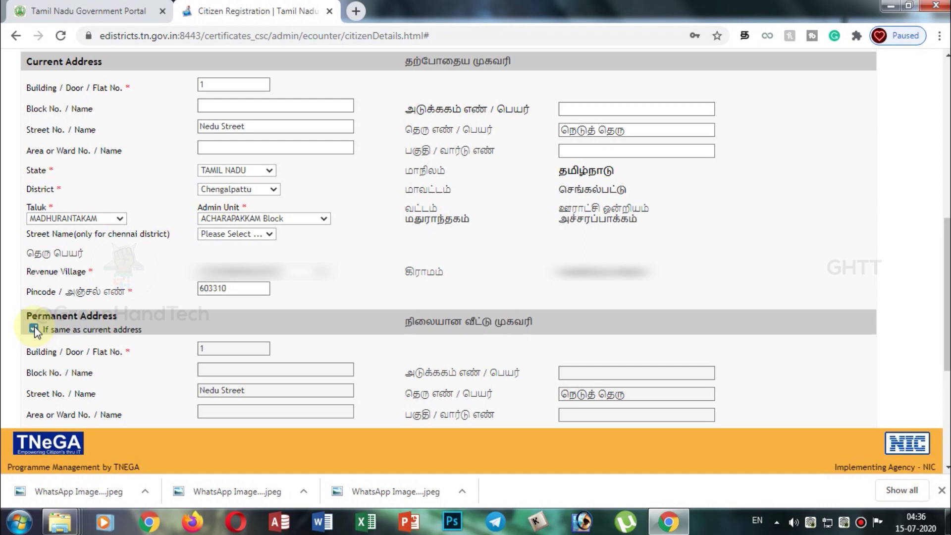
left_click(34, 328)
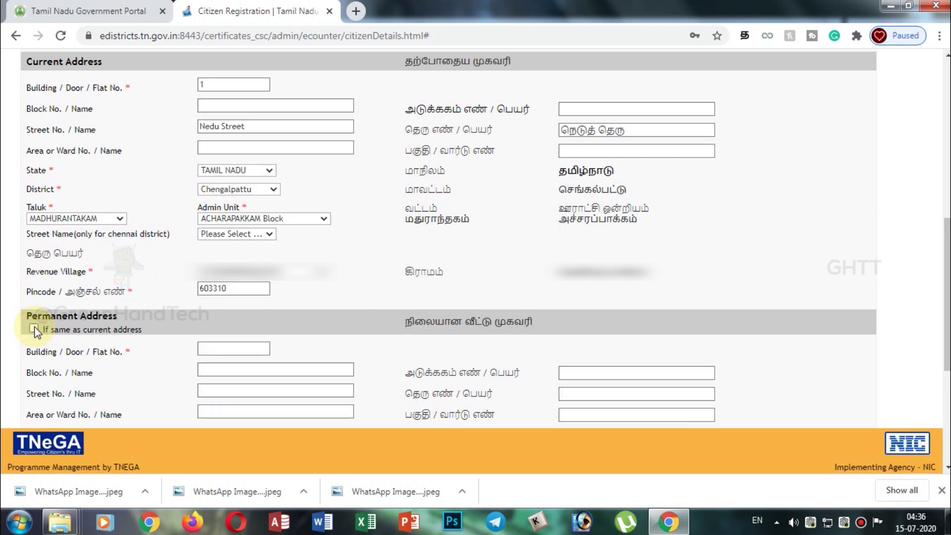
left_click(243, 347)
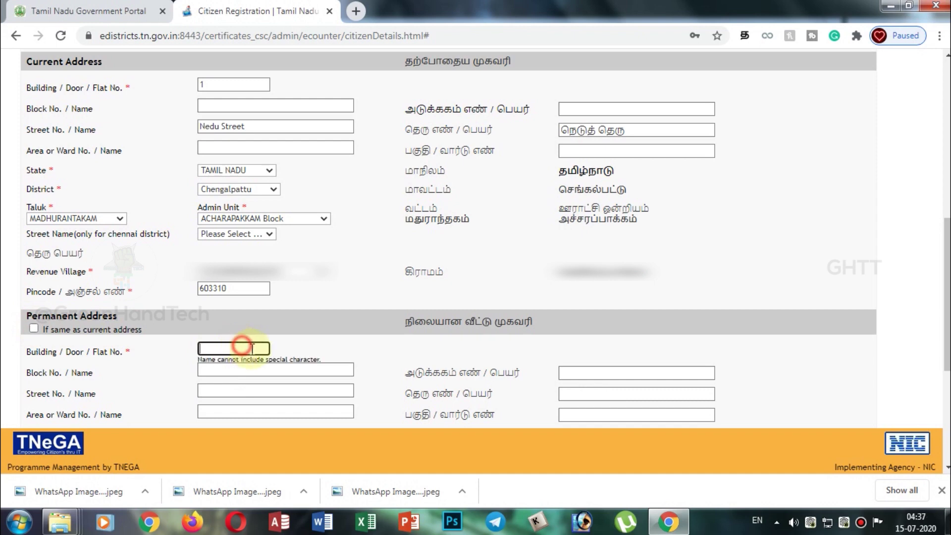
left_click(287, 410)
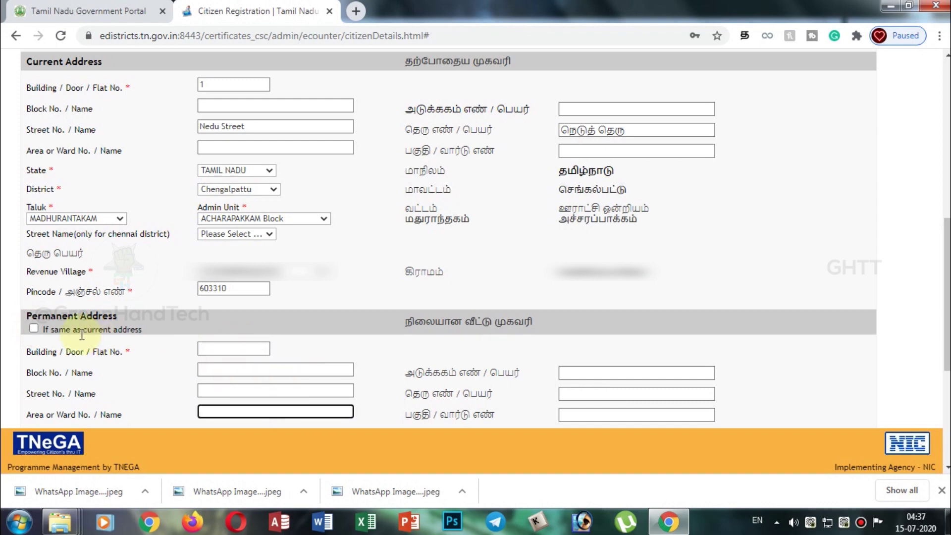
left_click(34, 328)
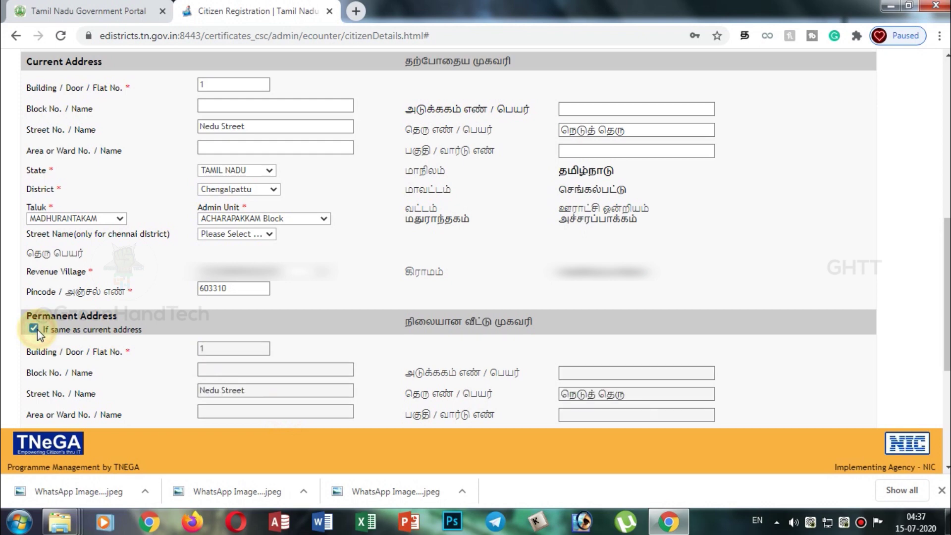
scroll(37, 329, "down", 5)
left_click(589, 337)
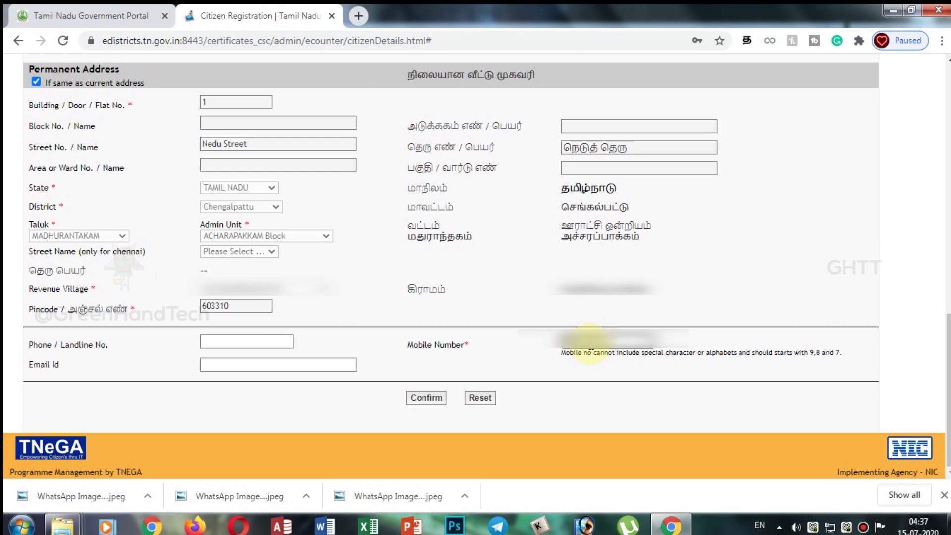
Confirm the citizen details, accepting the non-editable fields warning and the confirmation prompt.
left_click(572, 398)
left_click(424, 398)
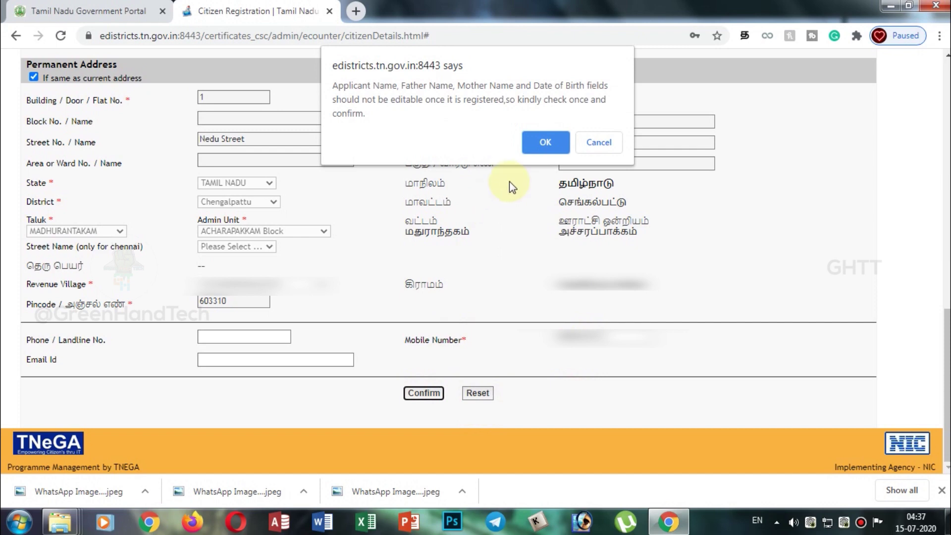
left_click(529, 144)
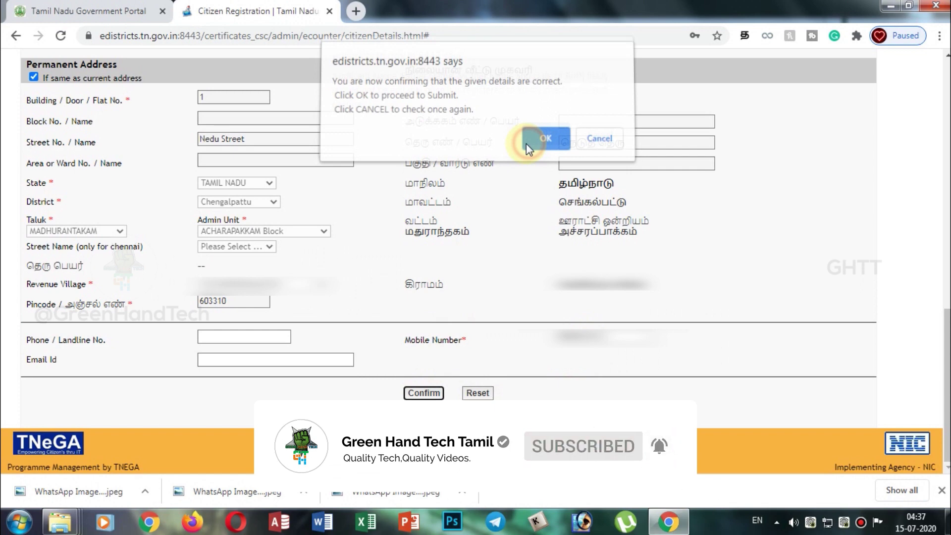
left_click(526, 144)
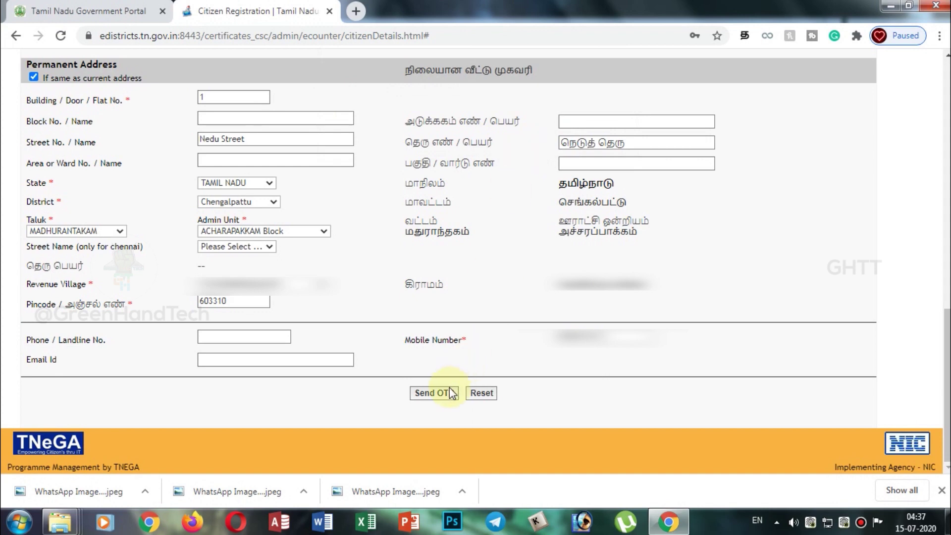
Send an OTP to the mobile number, enter the received code and verify it.
left_click(434, 393)
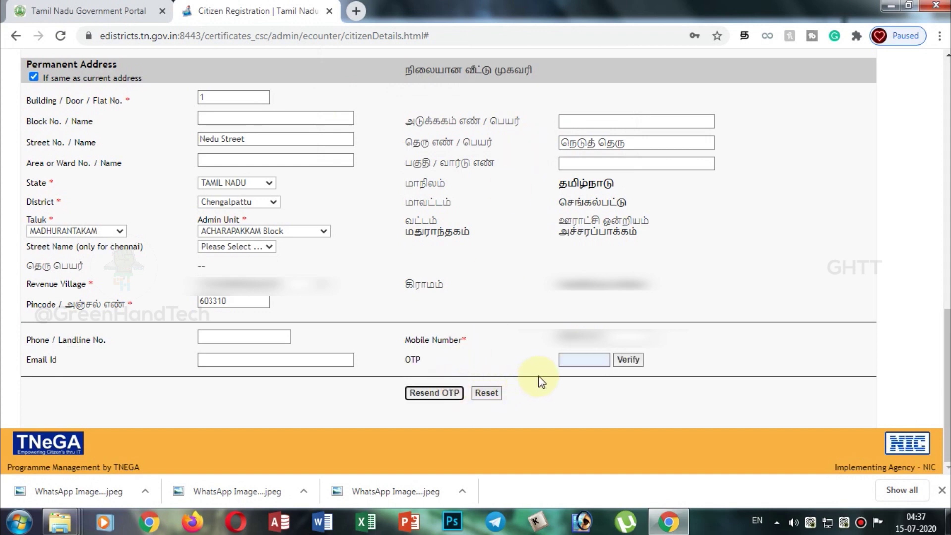
left_click(584, 359)
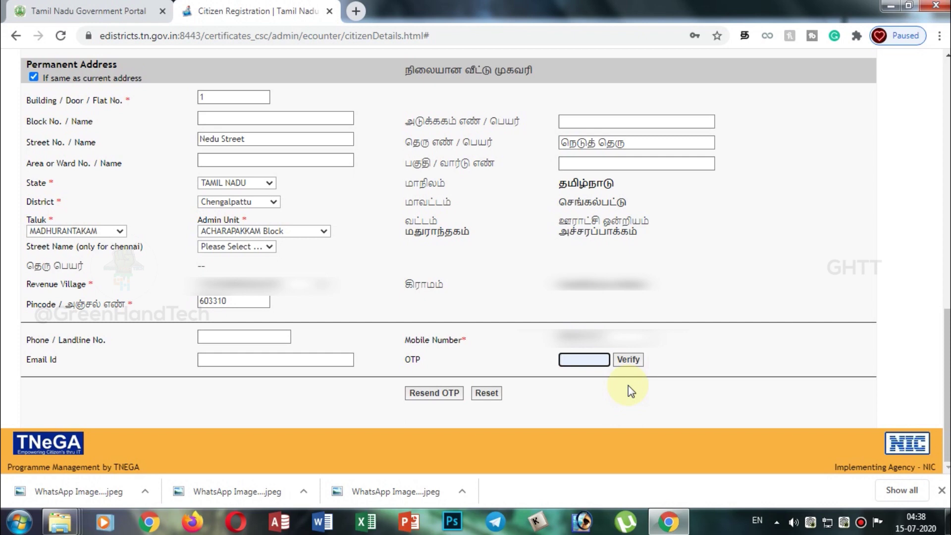
type("1")
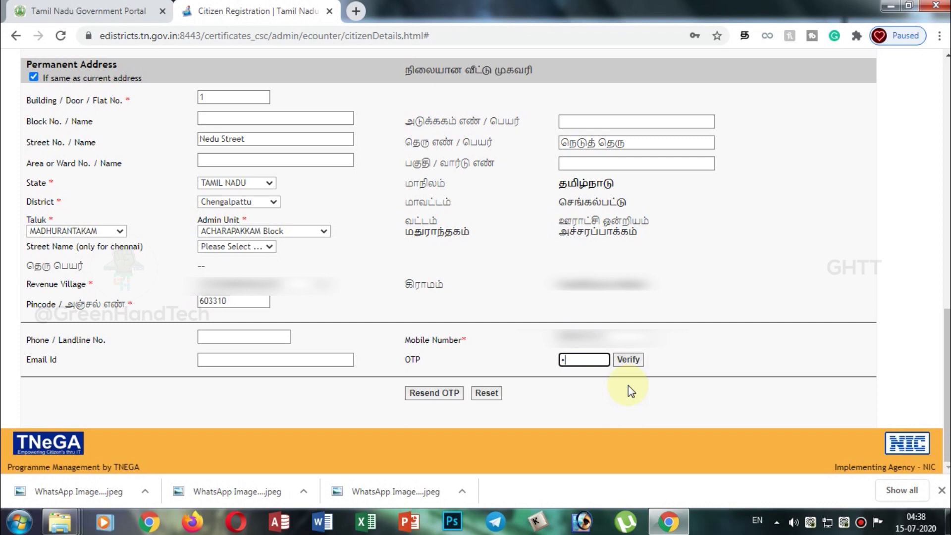
type("11111")
left_click(632, 360)
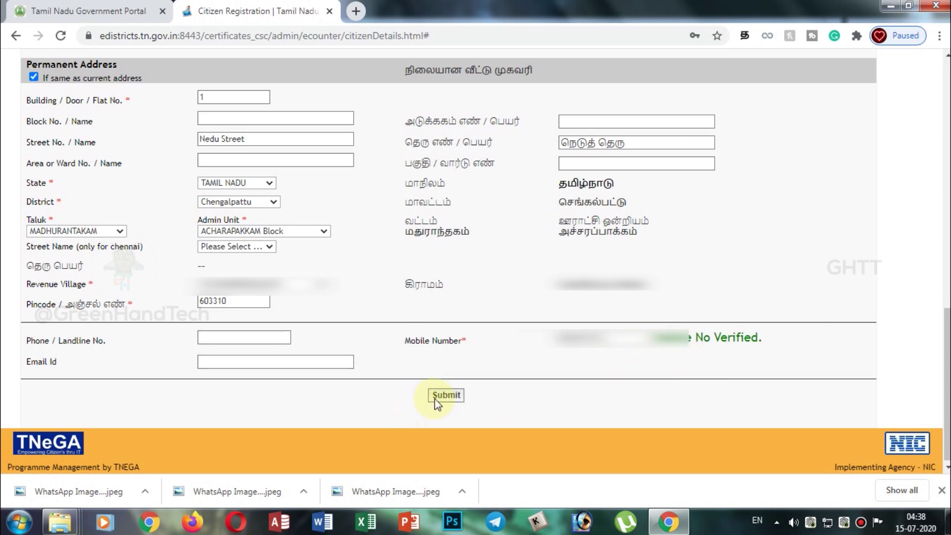
scroll(934, 314, "up", 2)
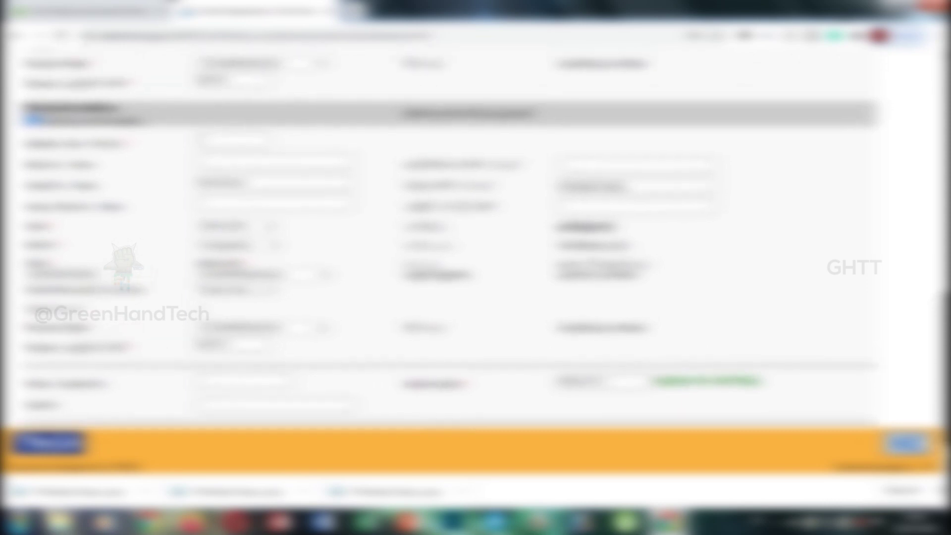
scroll(934, 314, "up", 6)
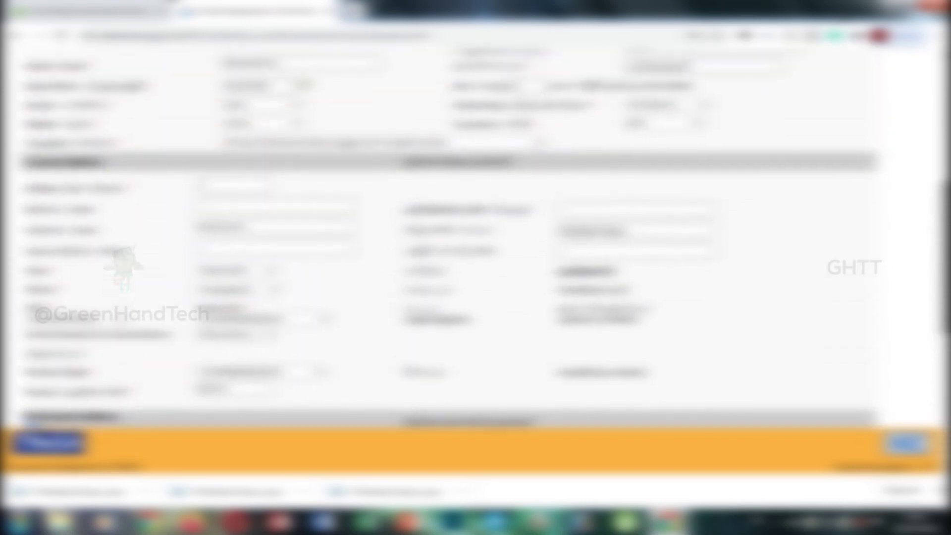
scroll(933, 314, "up", 6)
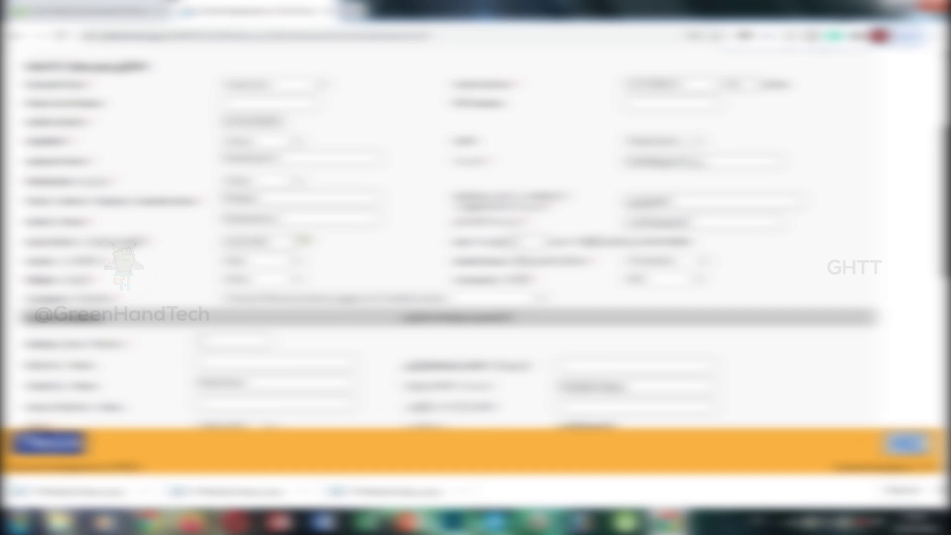
scroll(934, 314, "down", 1)
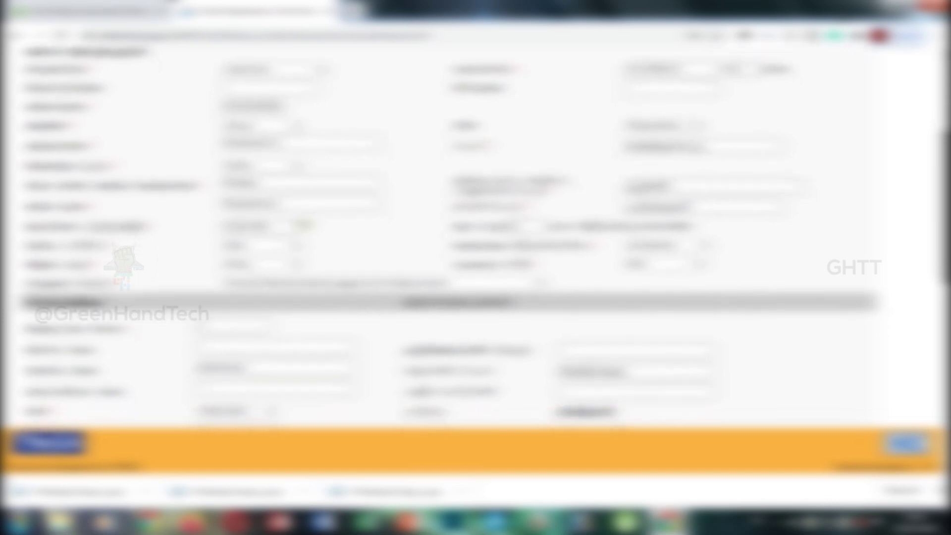
scroll(475, 237, "down", 5)
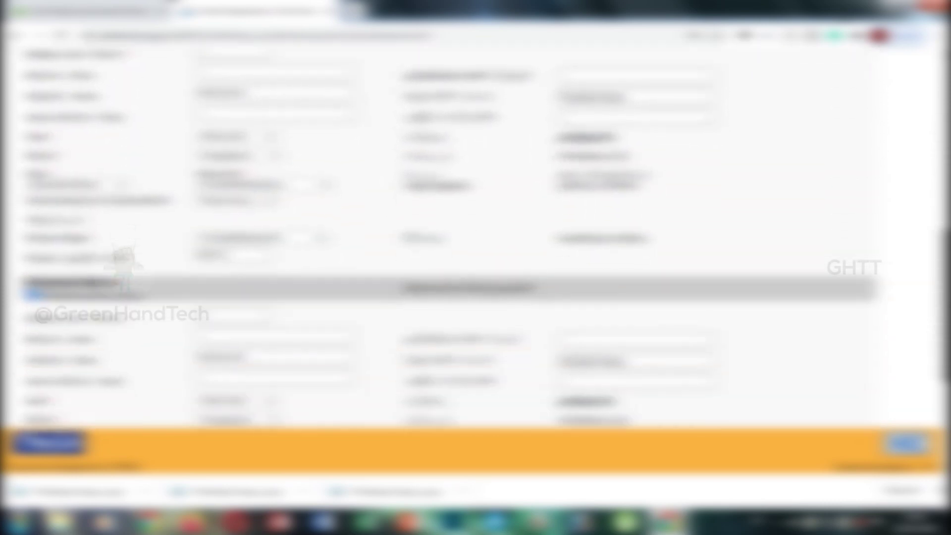